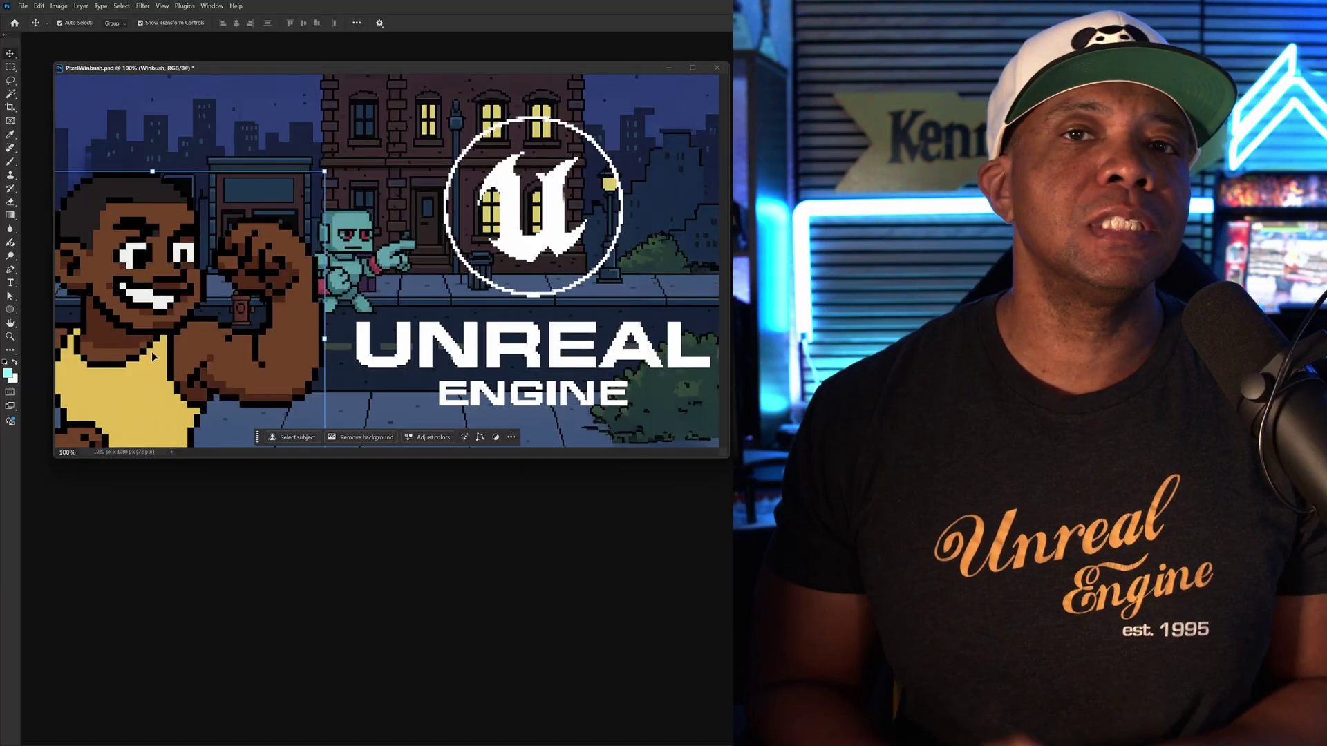
Nudge the Winbush layer up-right, import the PSD into Unreal, and slide its character quad left
drag(153, 357, 164, 339)
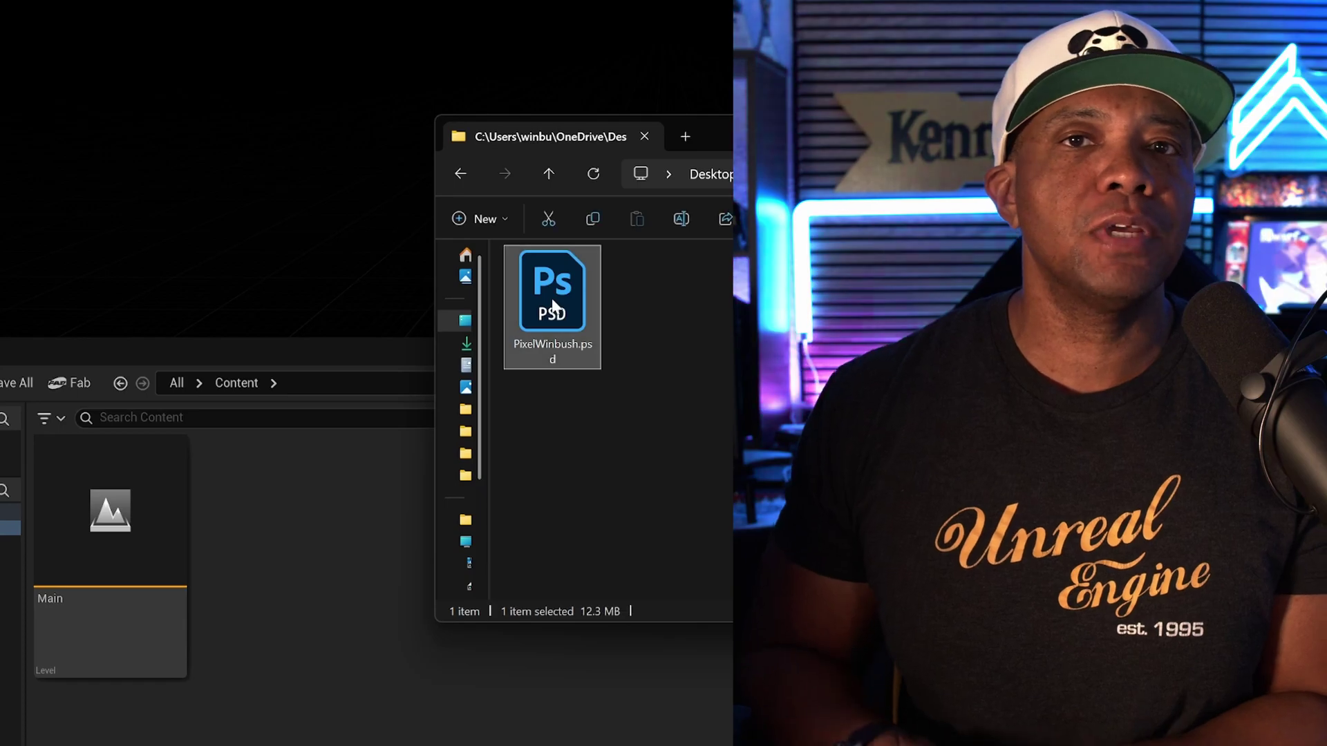
drag(556, 304, 343, 537)
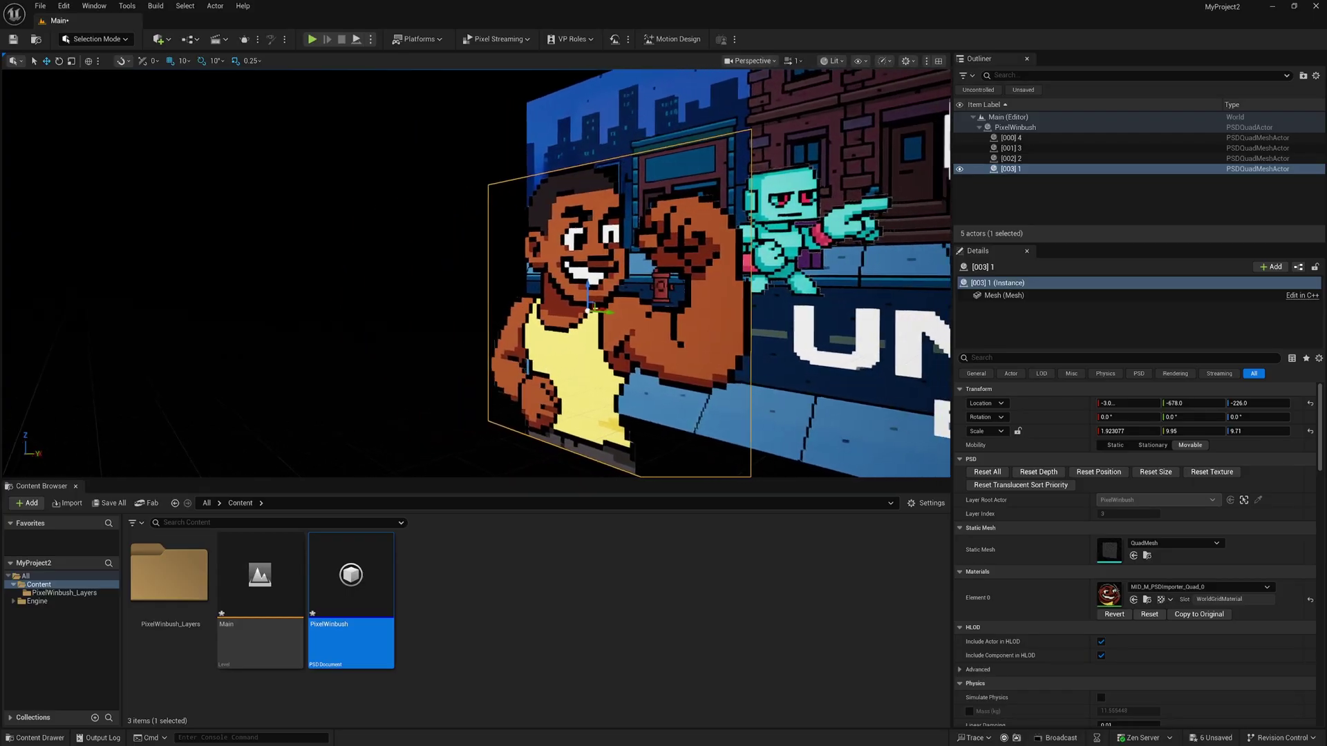
drag(589, 312, 543, 346)
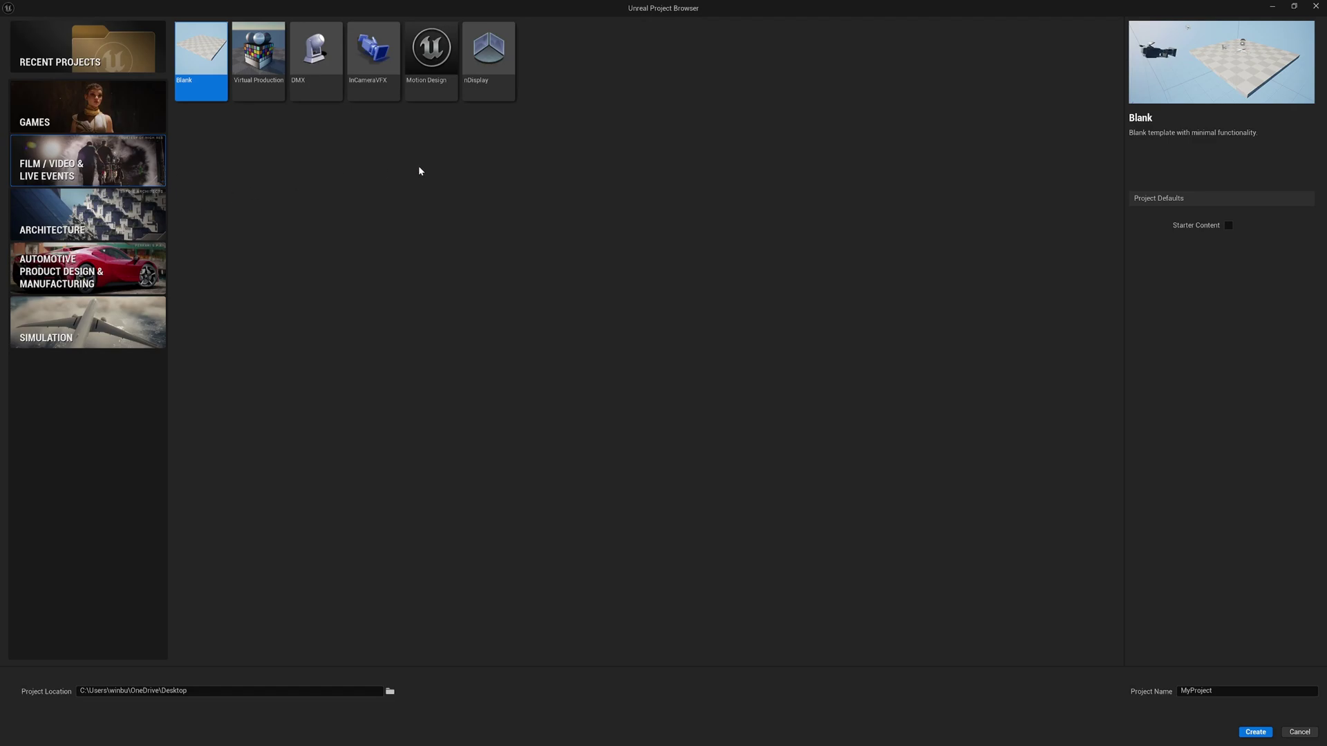
Choose the Motion Design template under Film / Video & Live Events
click(442, 70)
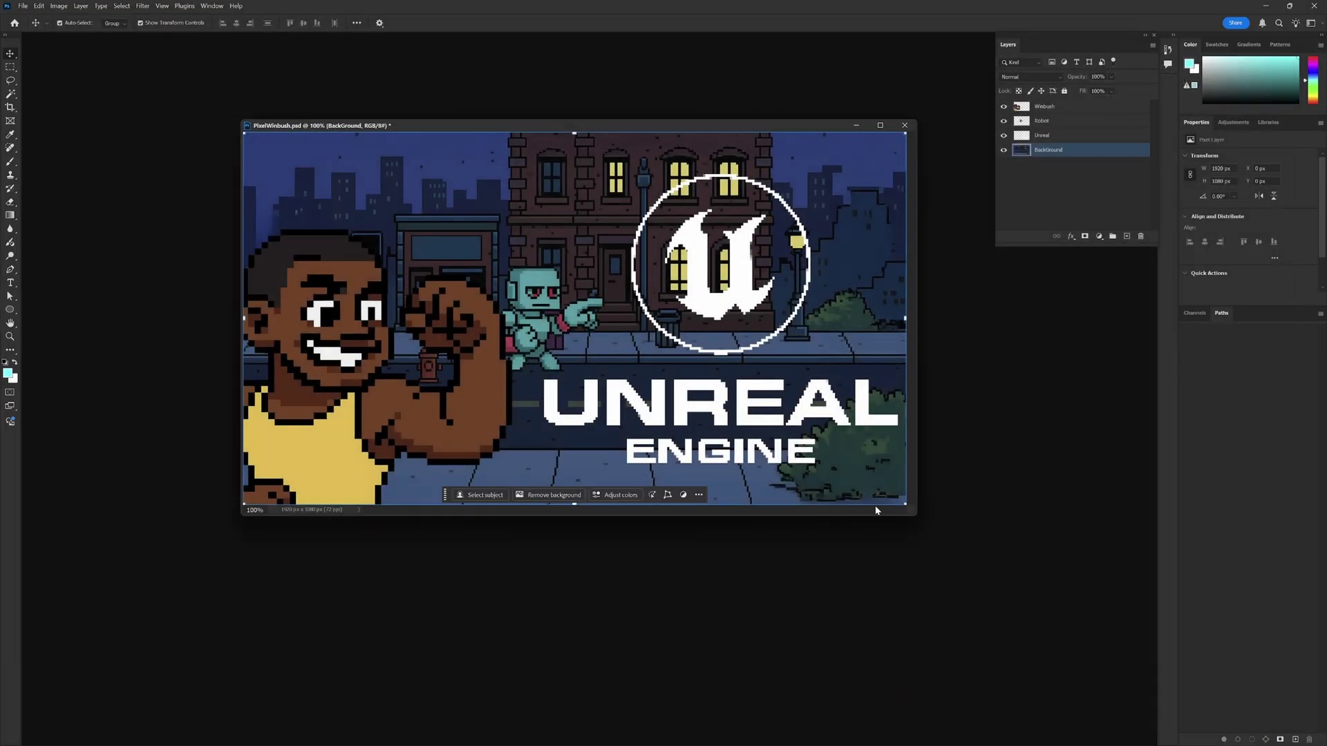
Select the BackGround, Unreal, Robot and Winbush layers in turn, then check the Image menu
click(1041, 211)
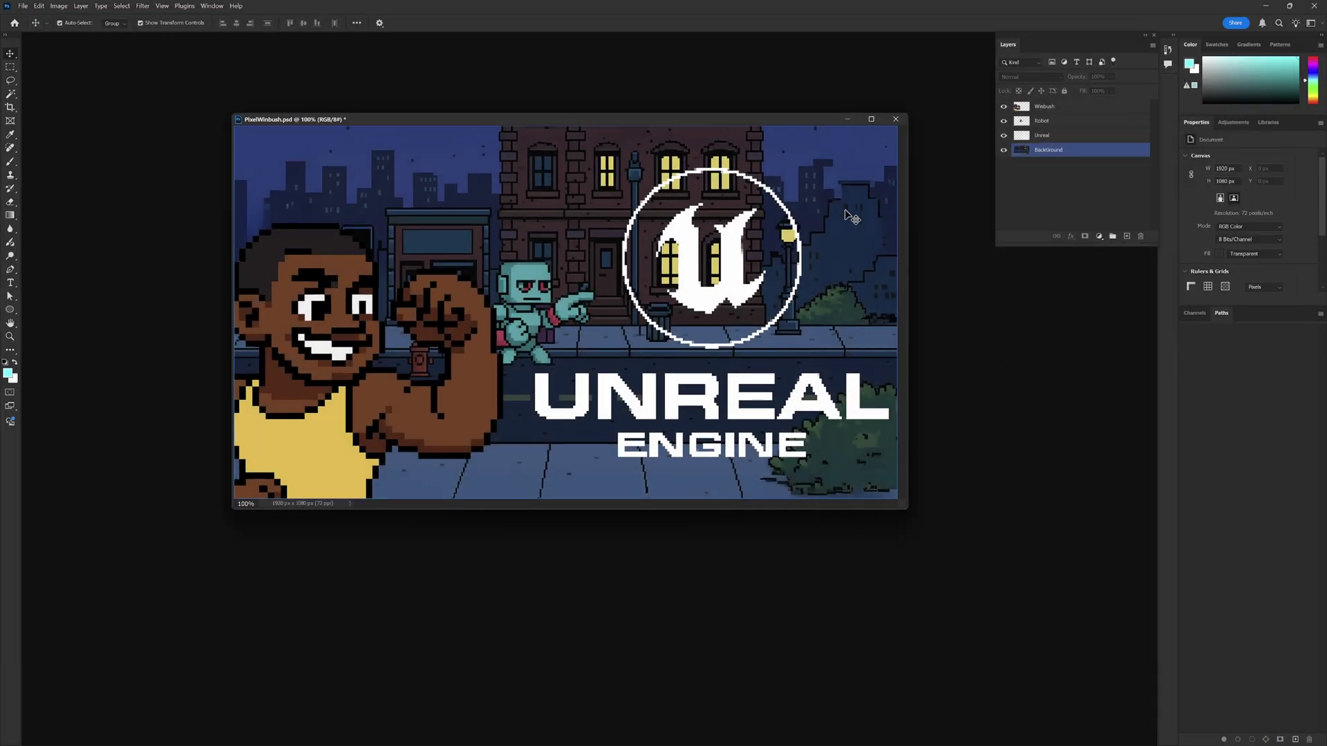
click(1075, 157)
click(1059, 136)
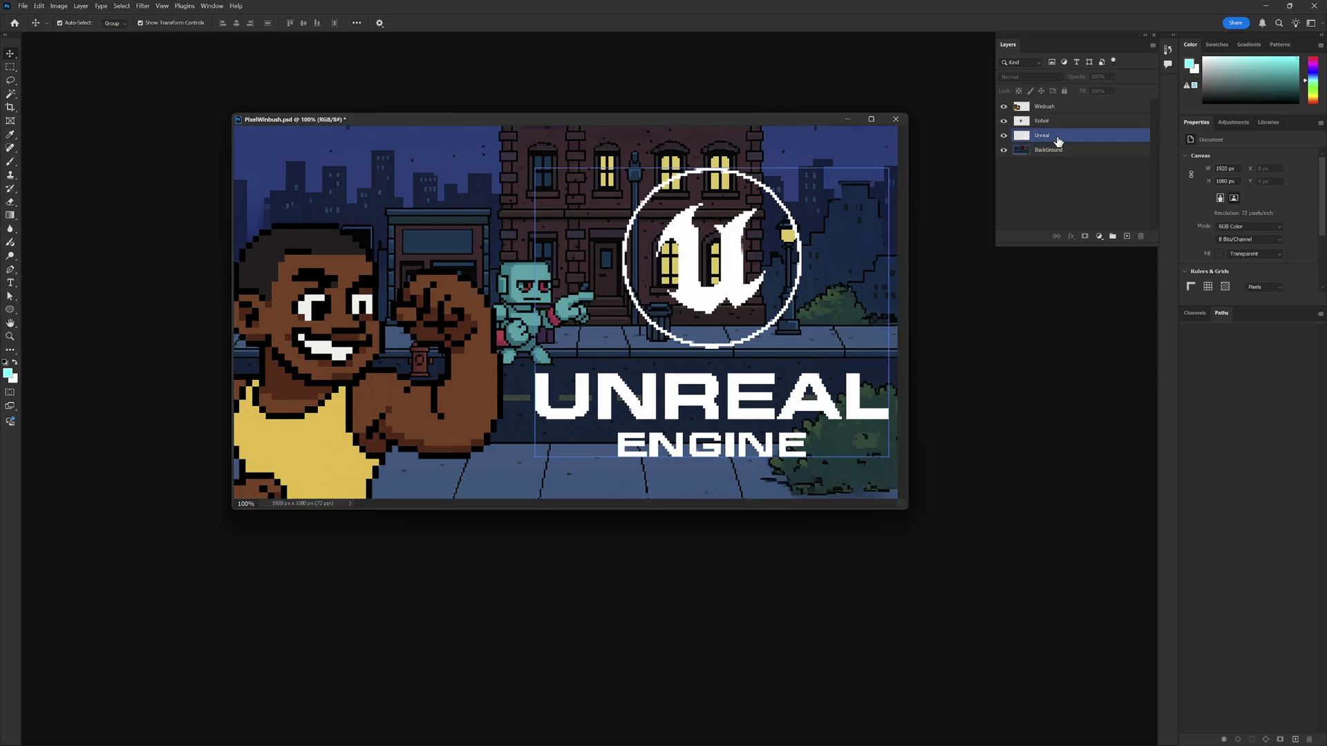
click(1056, 123)
click(1052, 107)
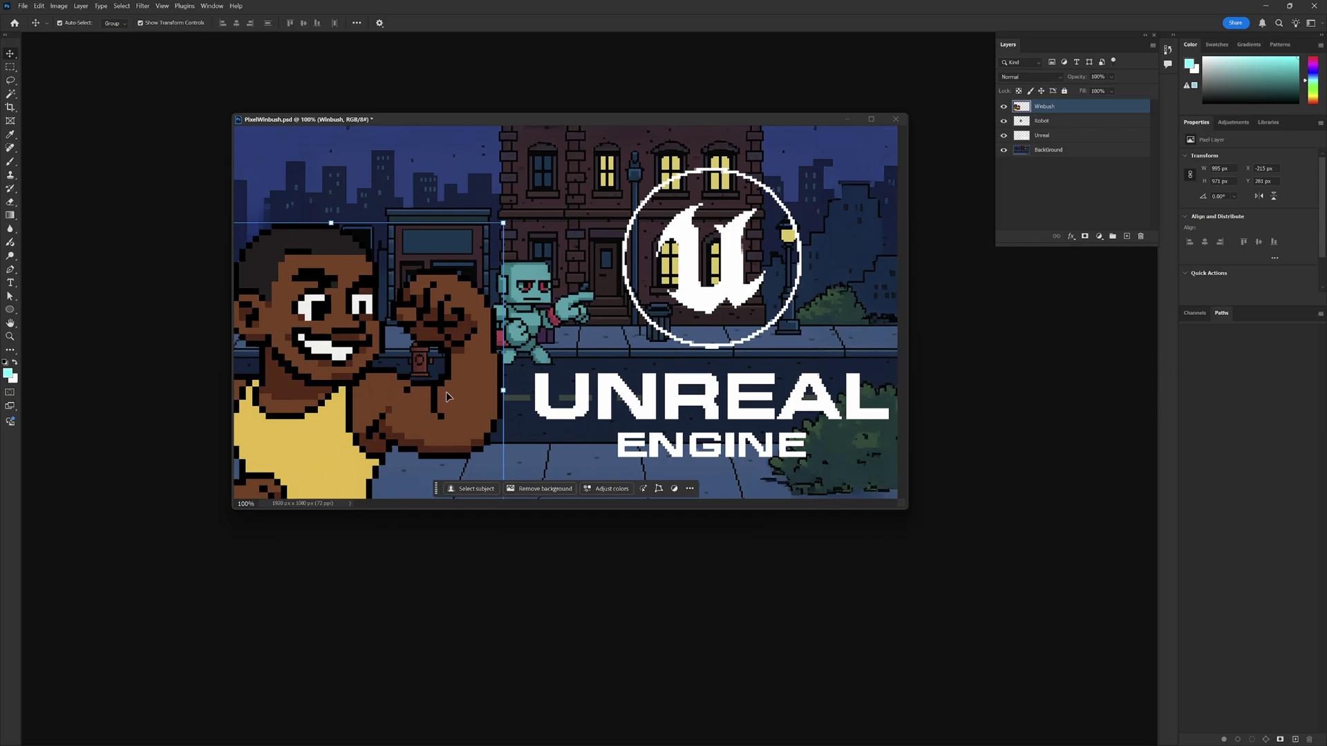
click(61, 7)
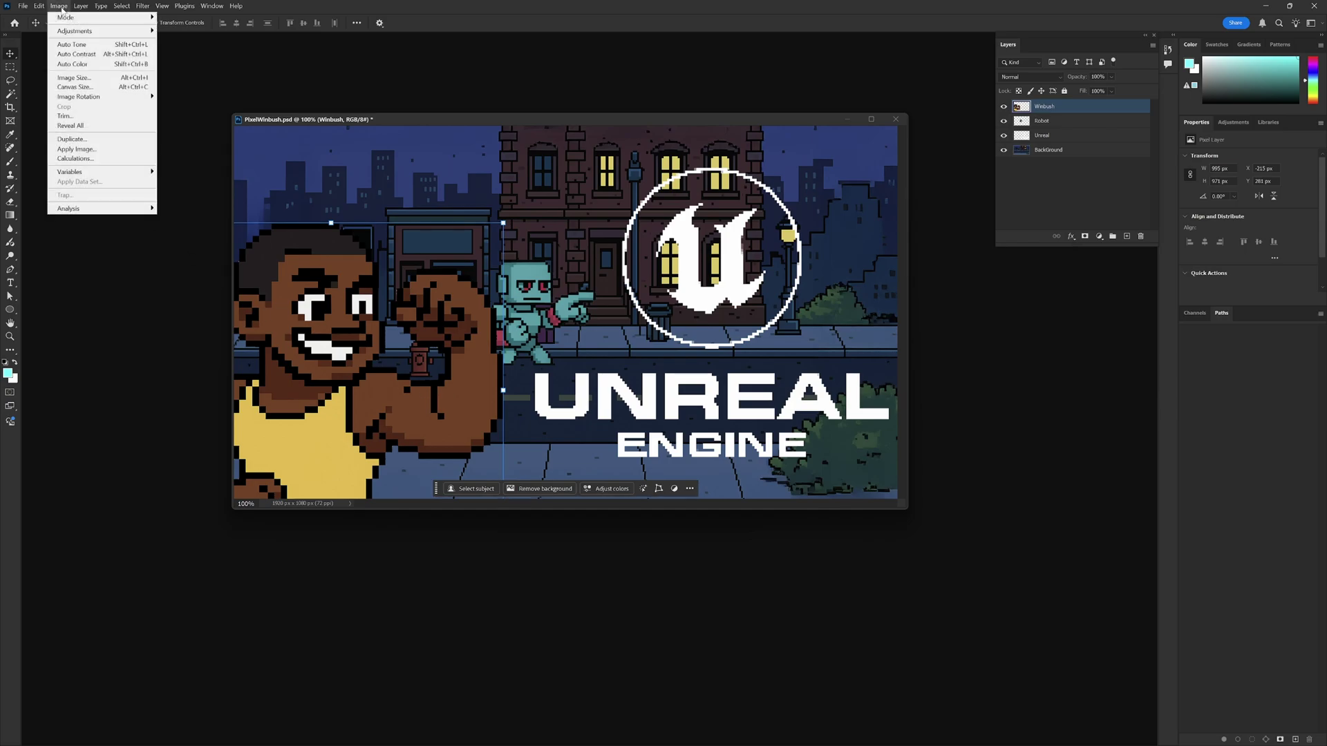
mouse_move(64, 19)
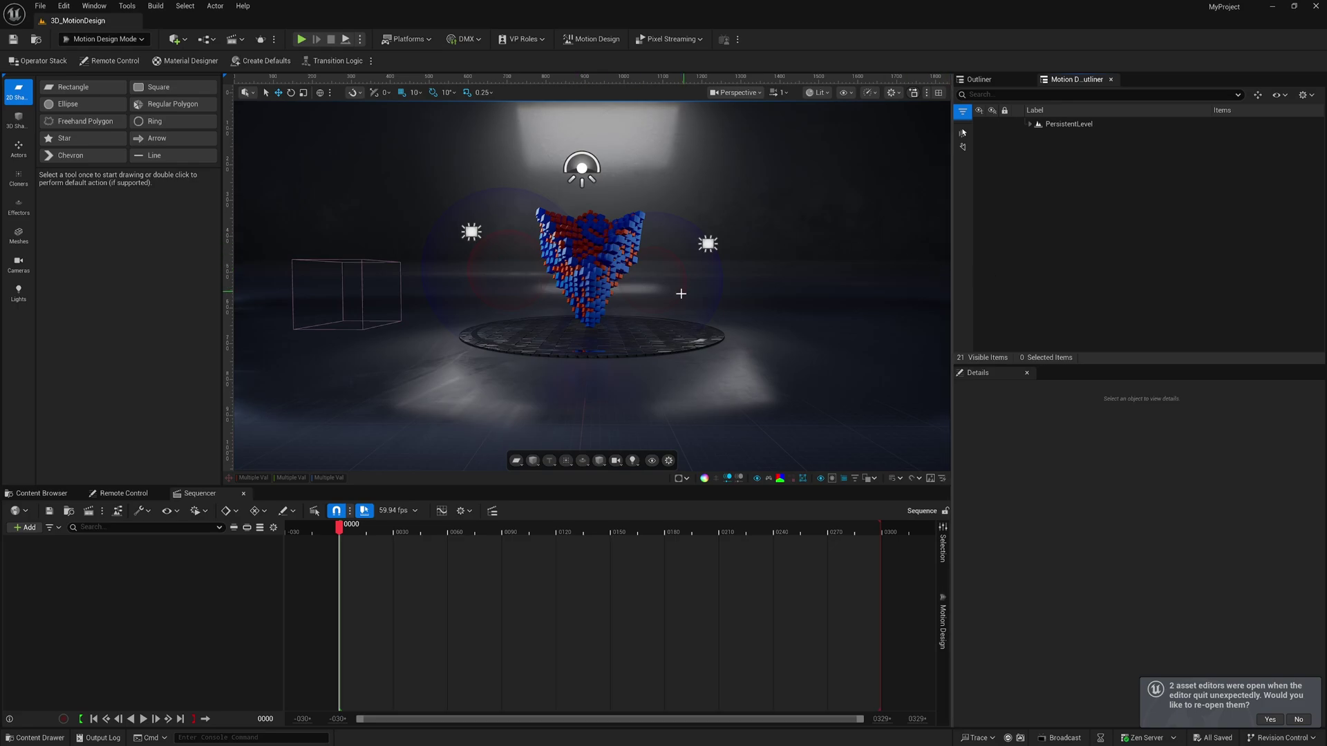
Browse to MotionDesign > Maps and open the 2D_MotionDesign level
click(40, 494)
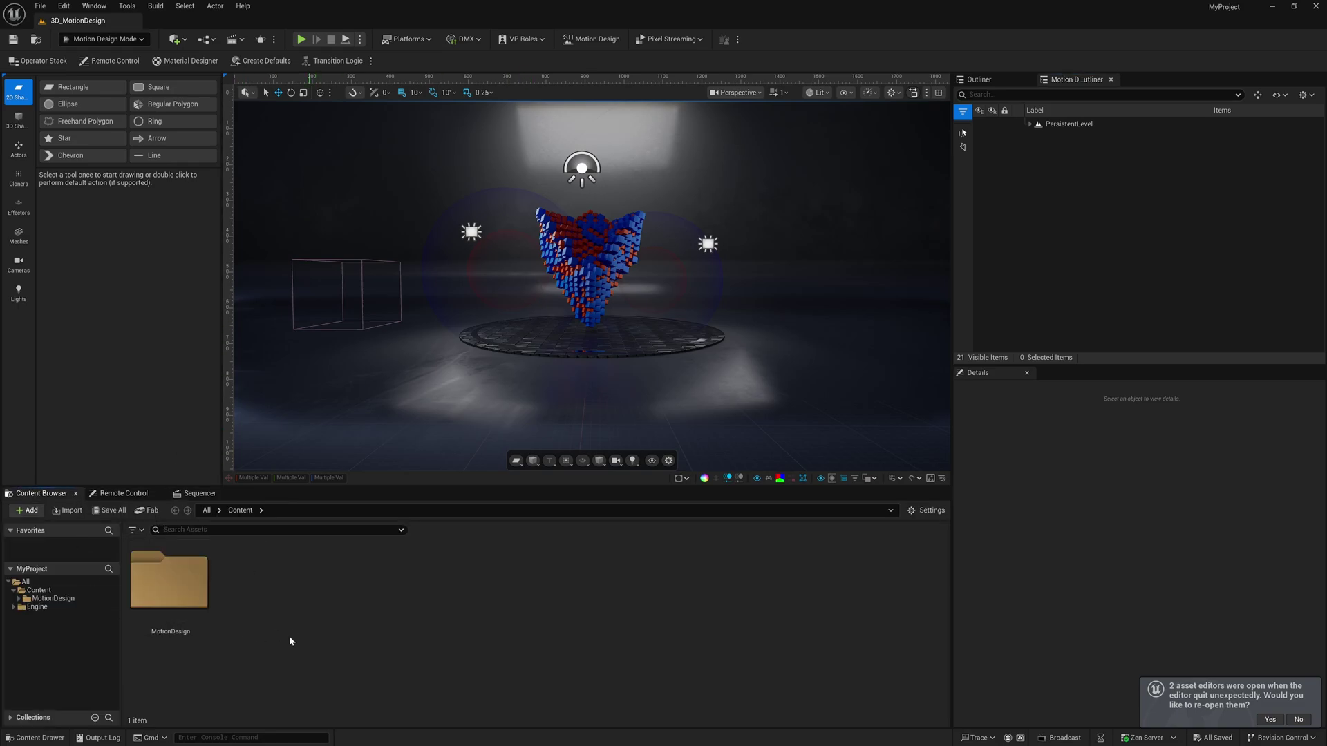
double_click(199, 589)
click(201, 586)
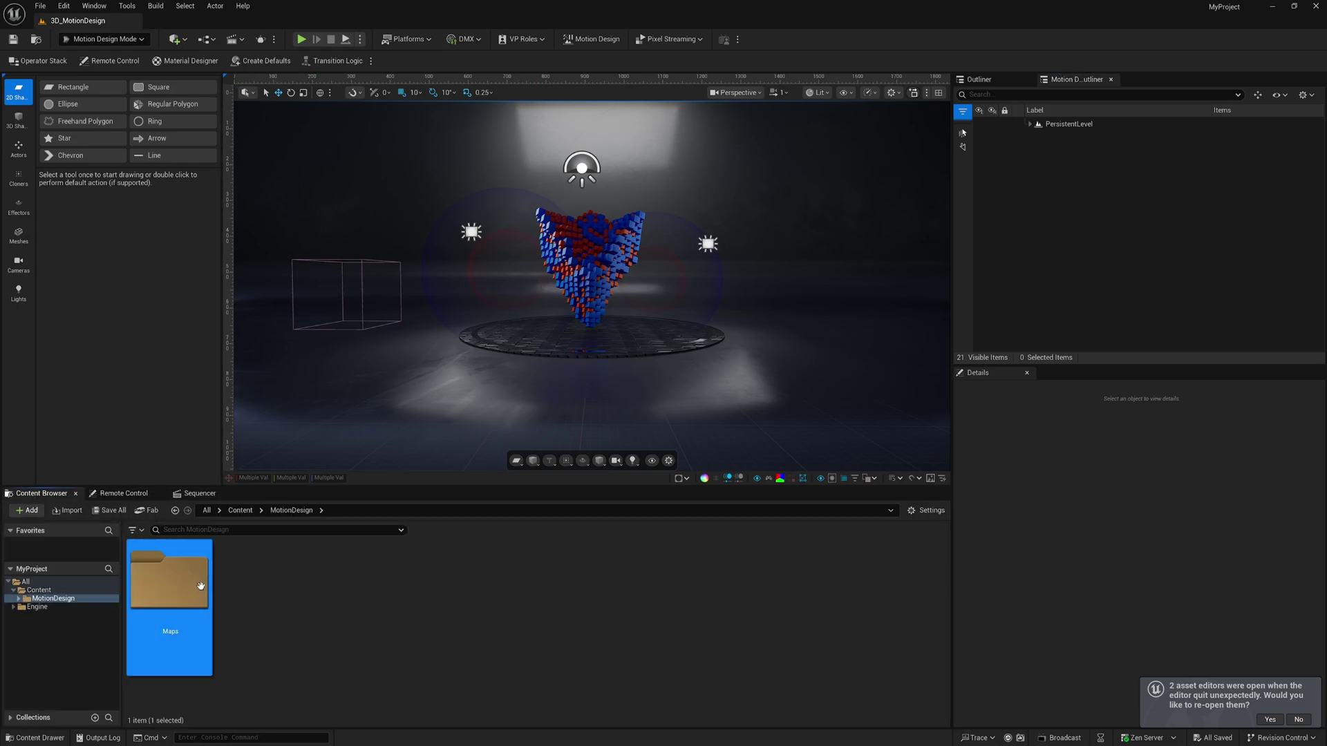
double_click(201, 586)
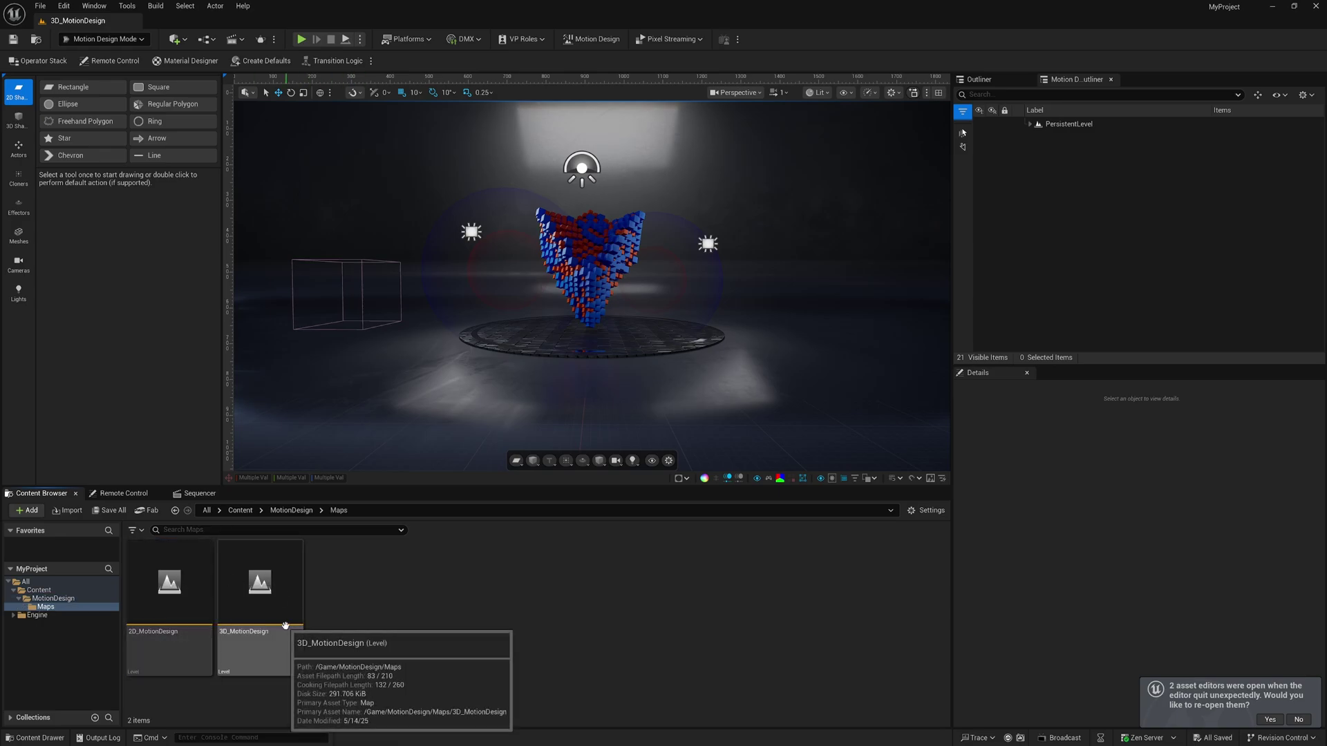
double_click(159, 600)
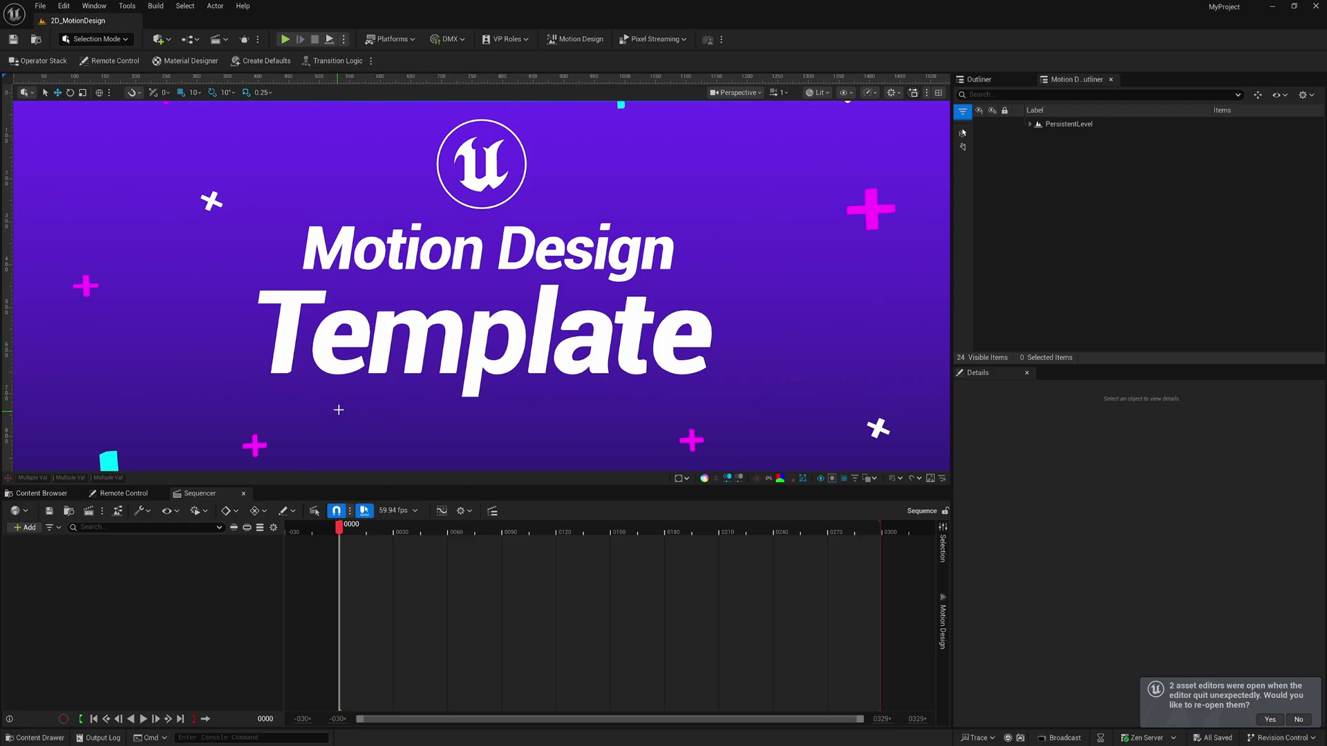
Create an empty level named Winbush in Maps and open it, answering the save prompt
click(42, 493)
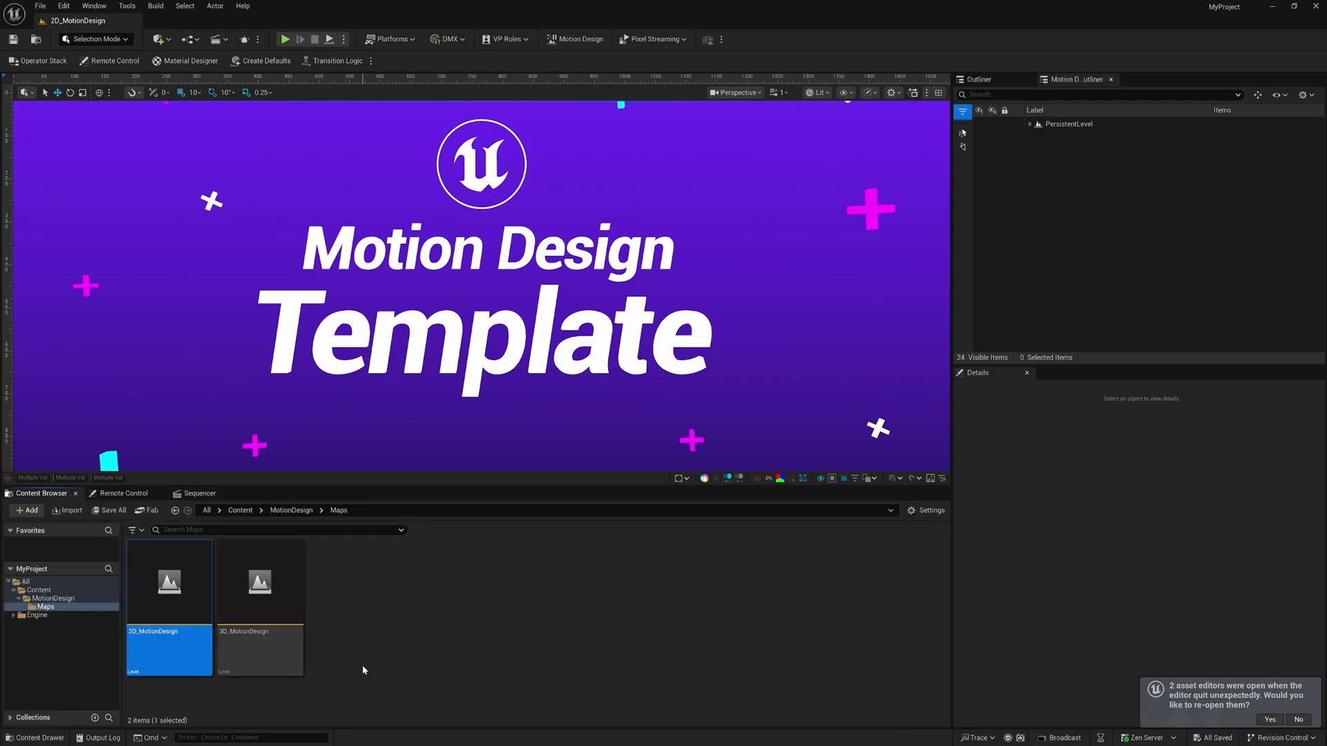
right_click(370, 600)
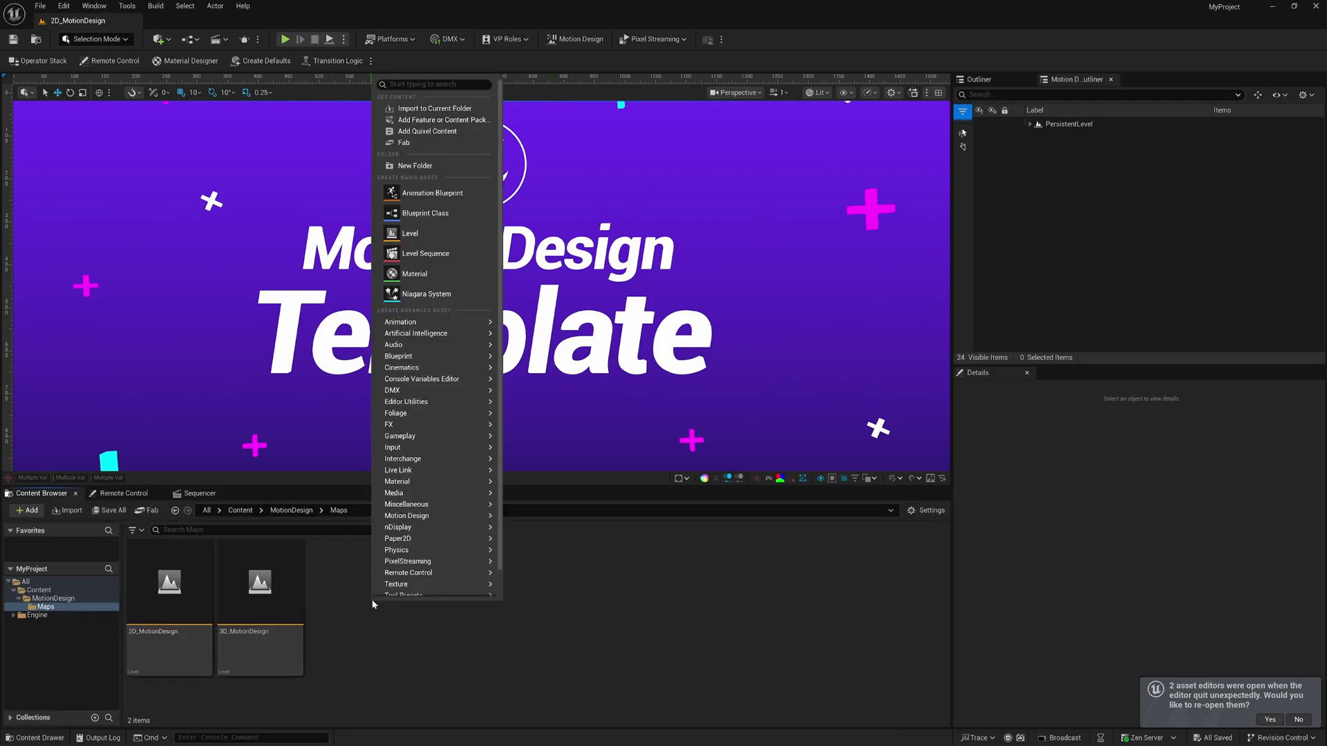
click(410, 235)
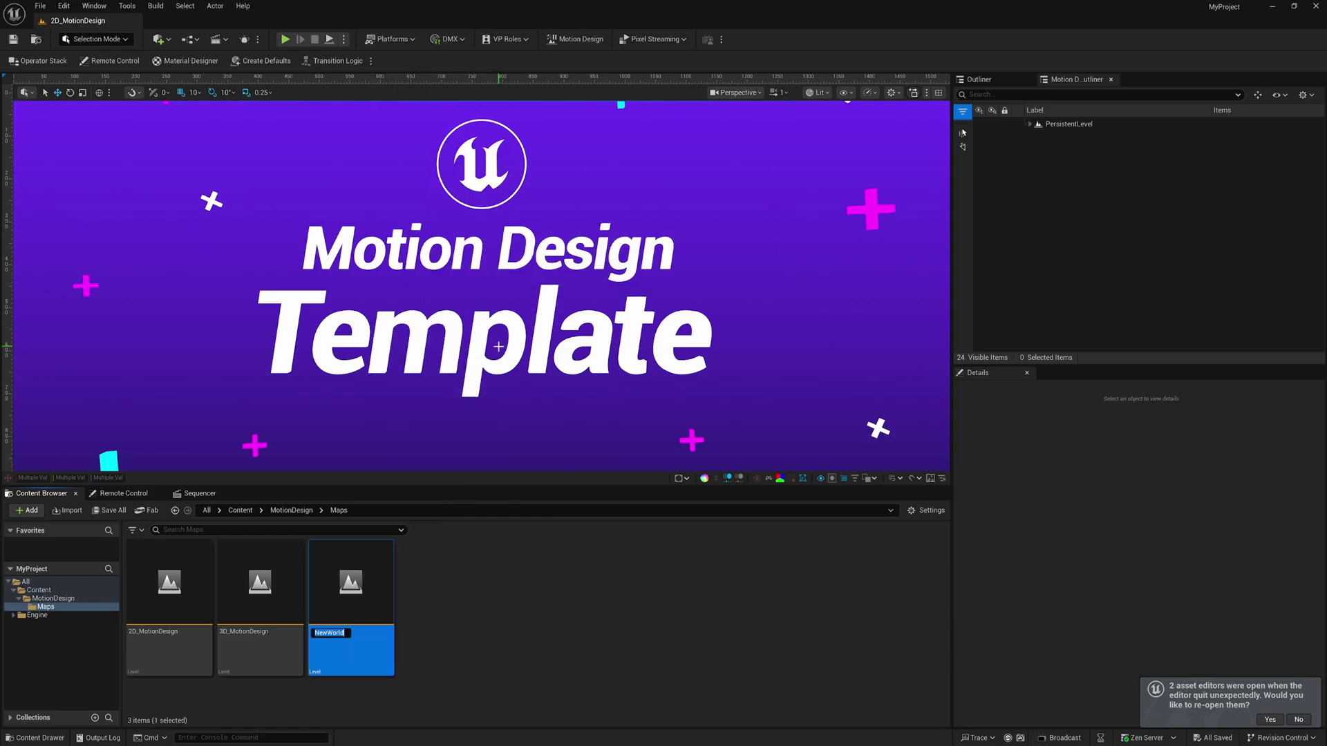
text(Winbush)
key(Return)
double_click(351, 595)
click(698, 496)
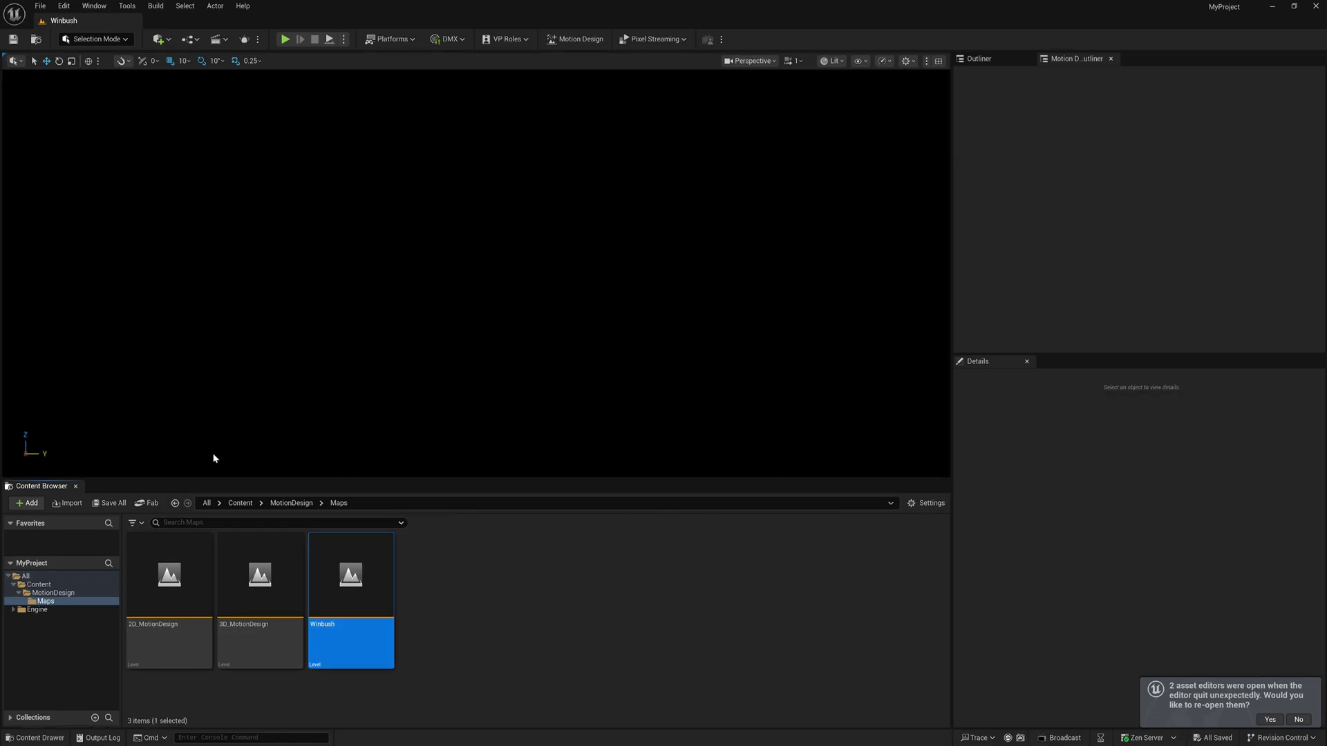
Enable the PSD Importer and PSD Importer Material Designer Bridge plugins, then restart the editor
click(63, 6)
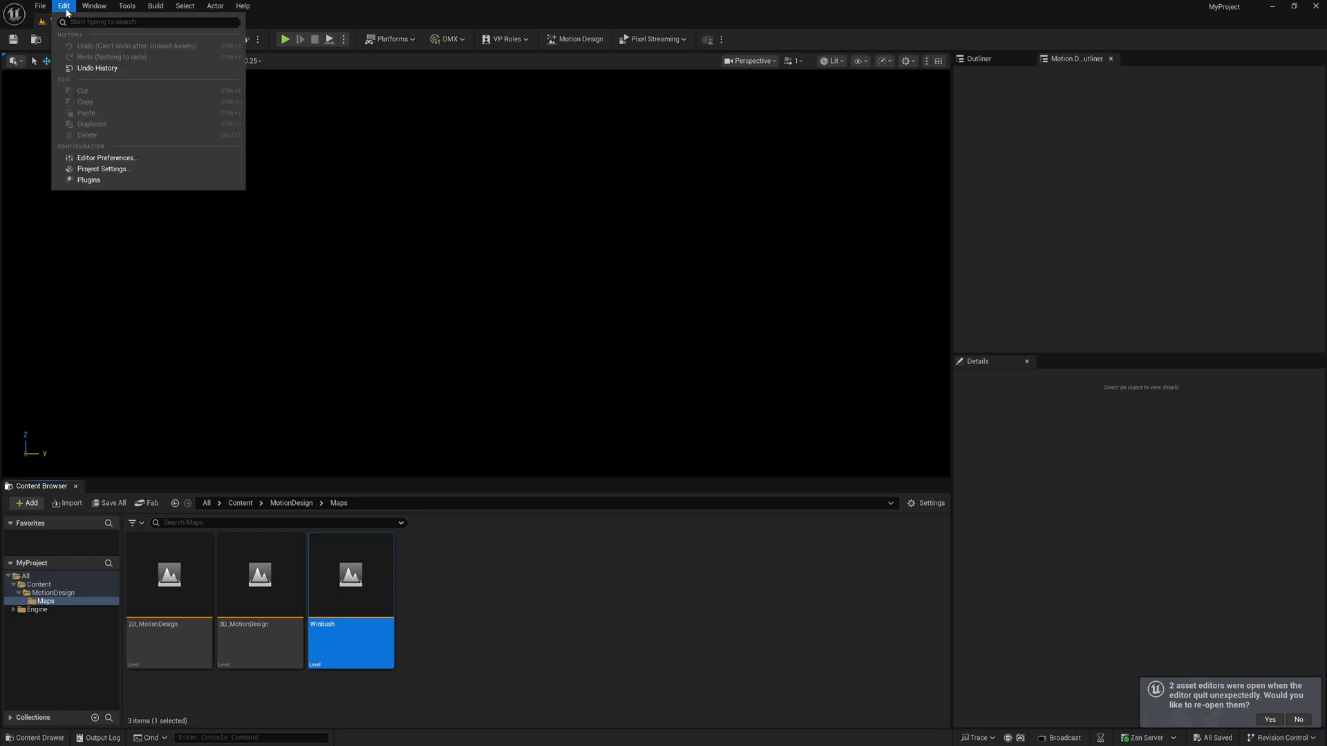
click(88, 181)
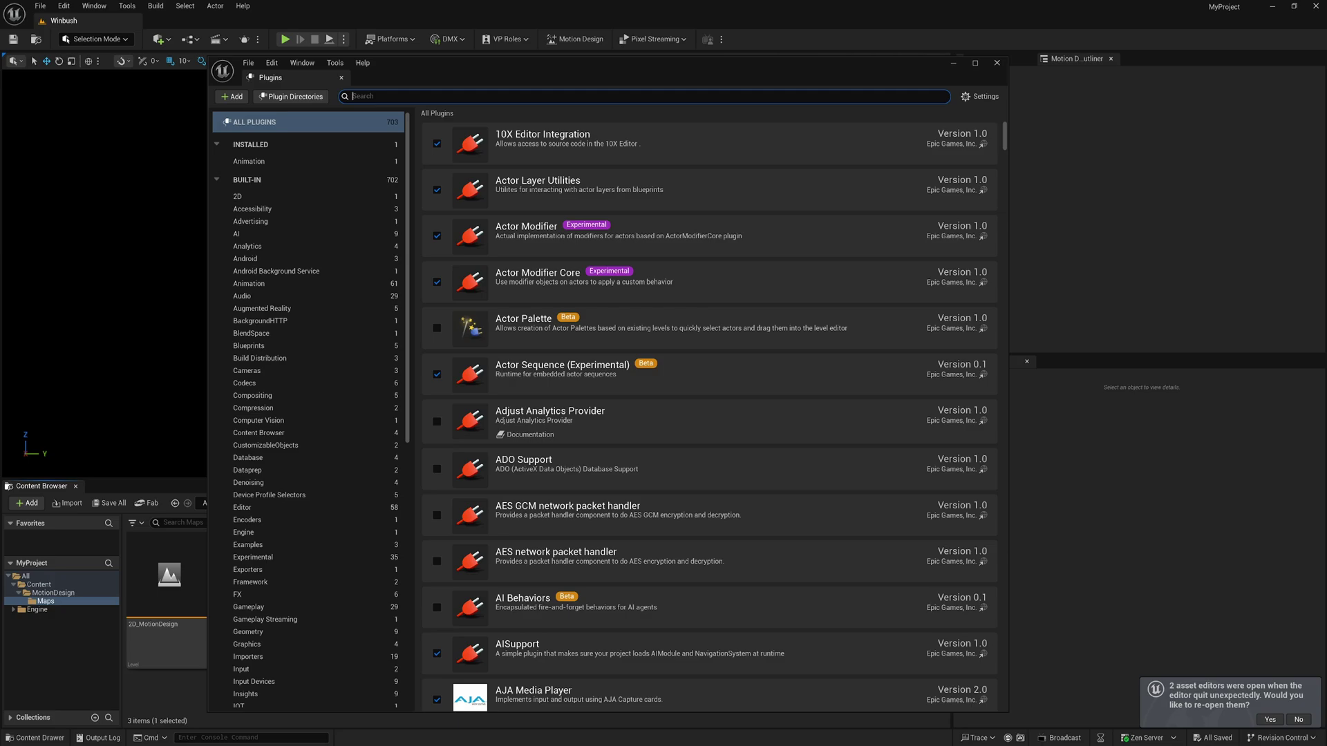
text(PSD)
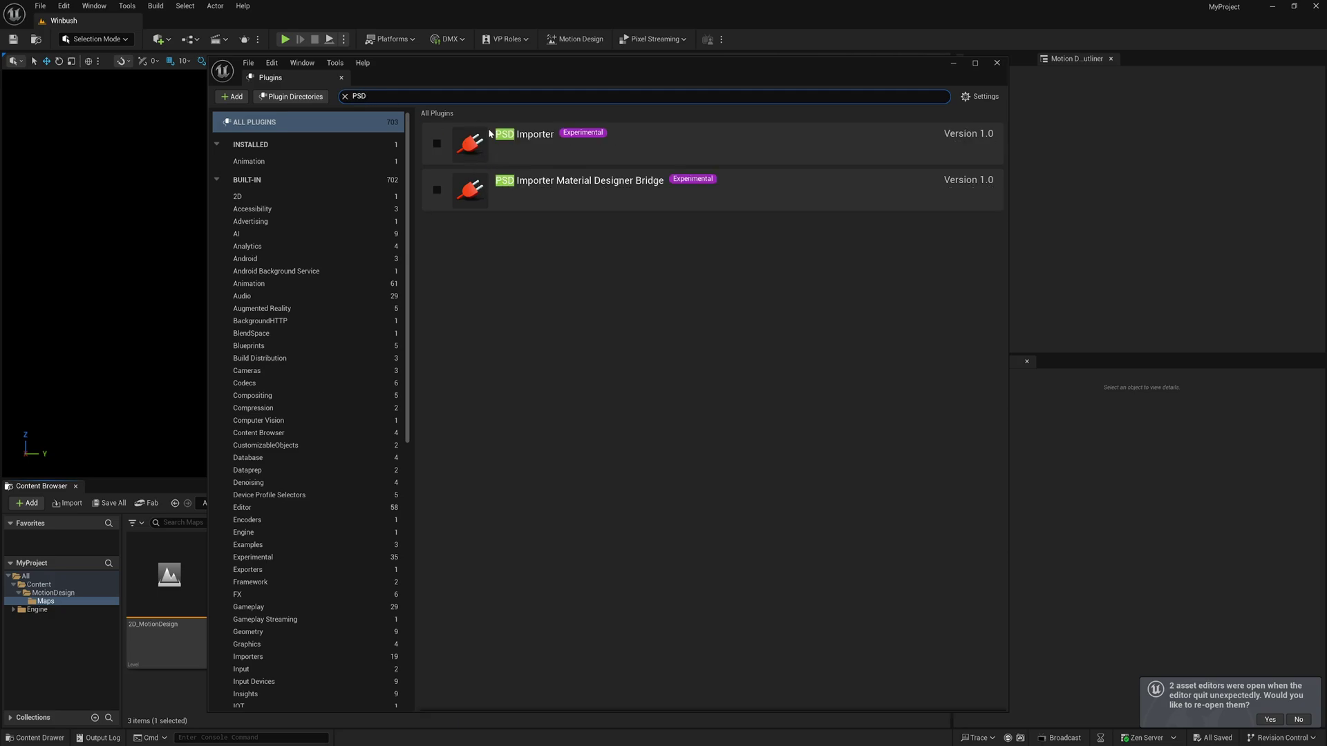
click(437, 143)
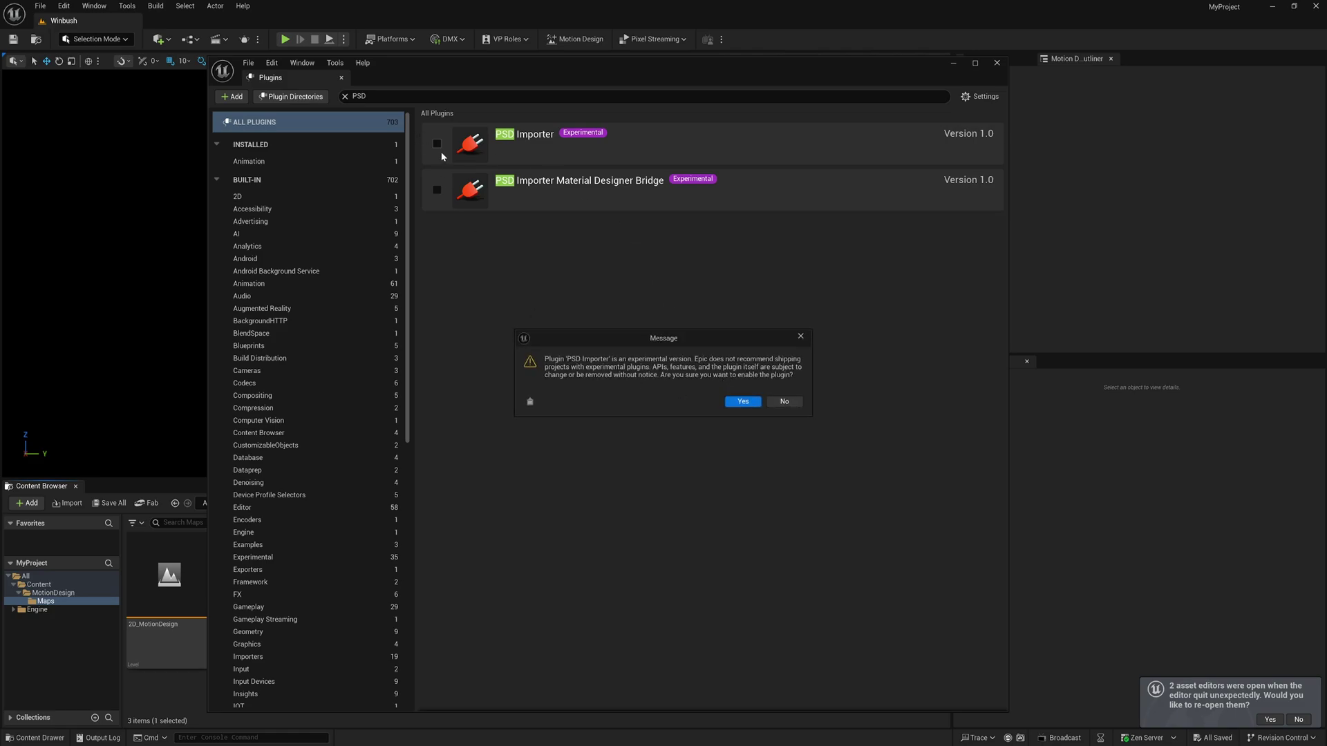
click(751, 400)
click(437, 189)
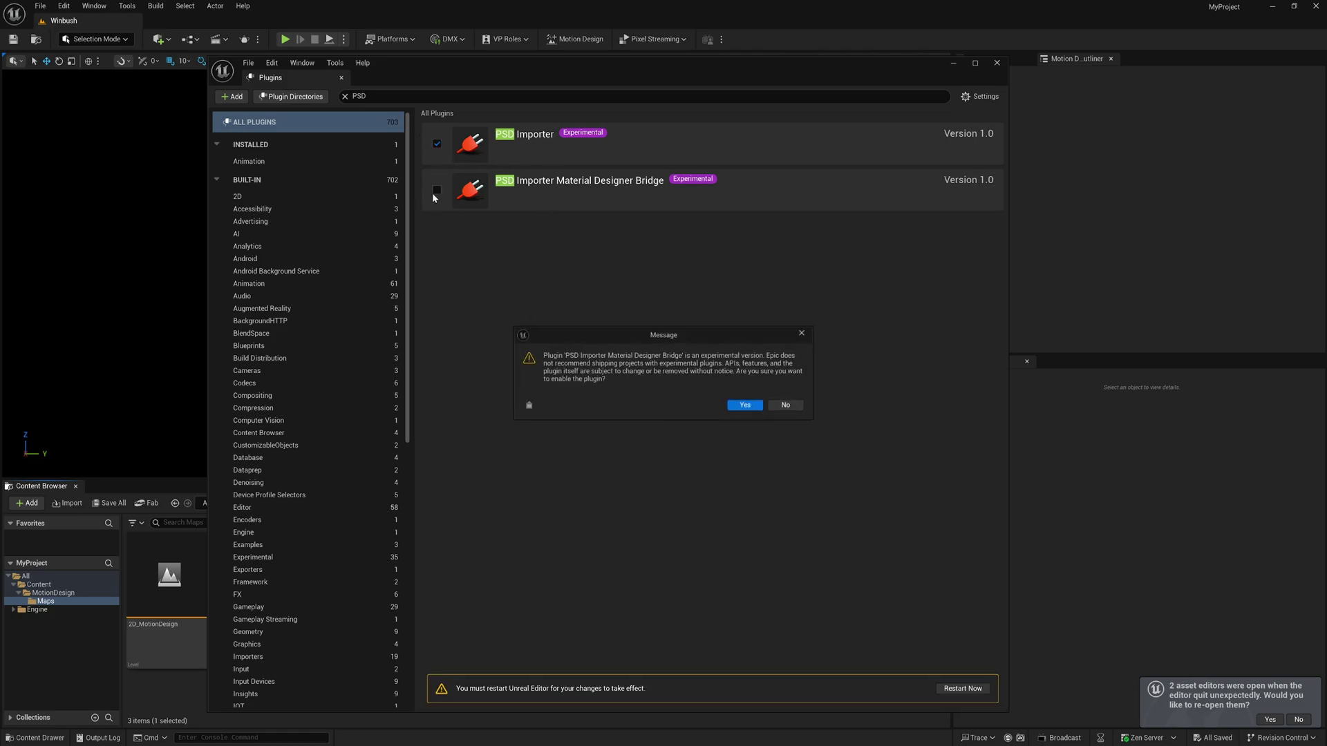
click(747, 406)
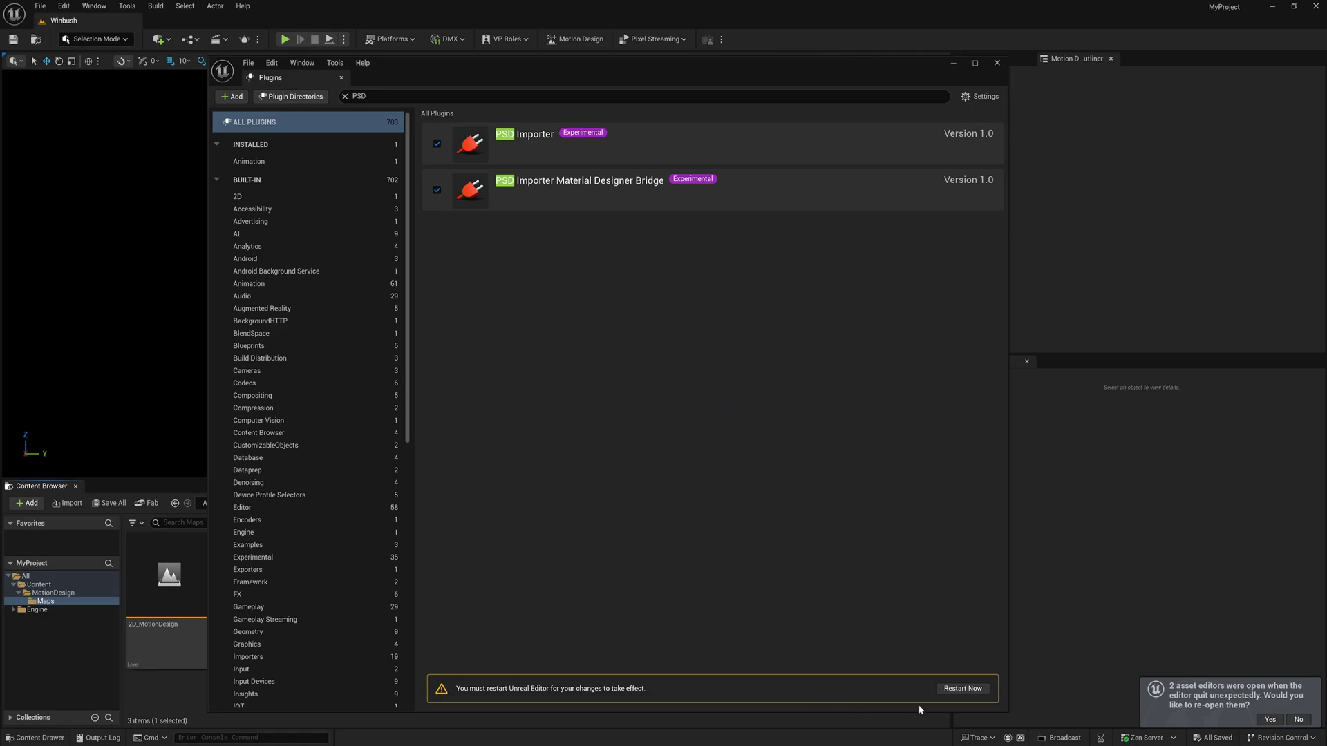
click(978, 692)
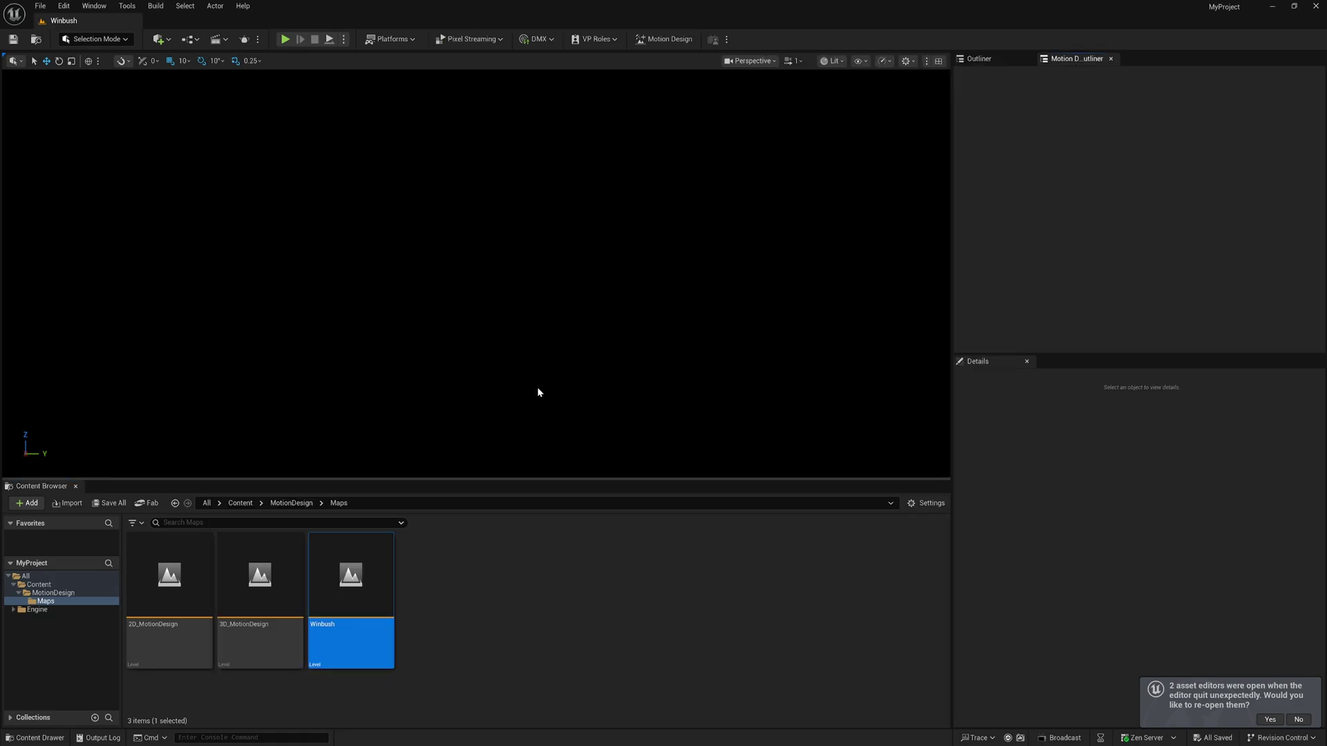
Switch to Motion Design mode, create the scene, and spawn default lights, volume and cine camera
click(102, 43)
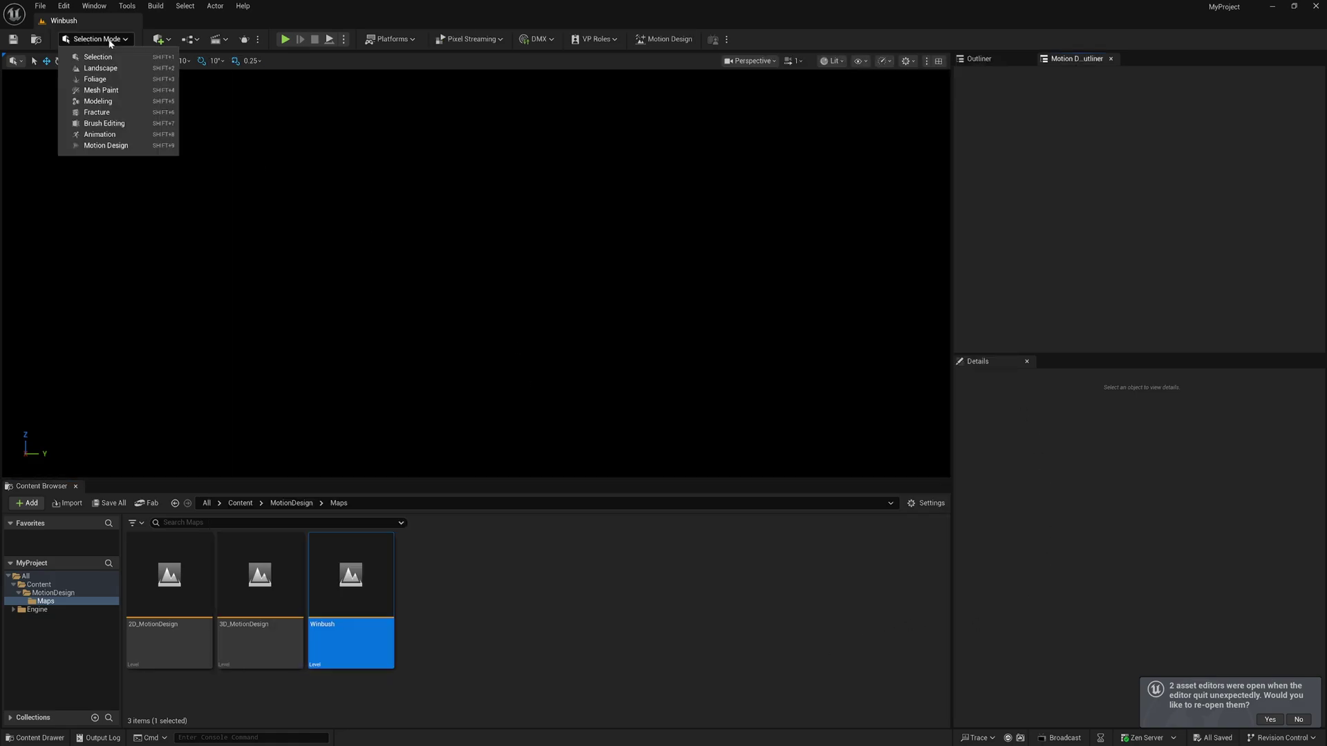
click(114, 136)
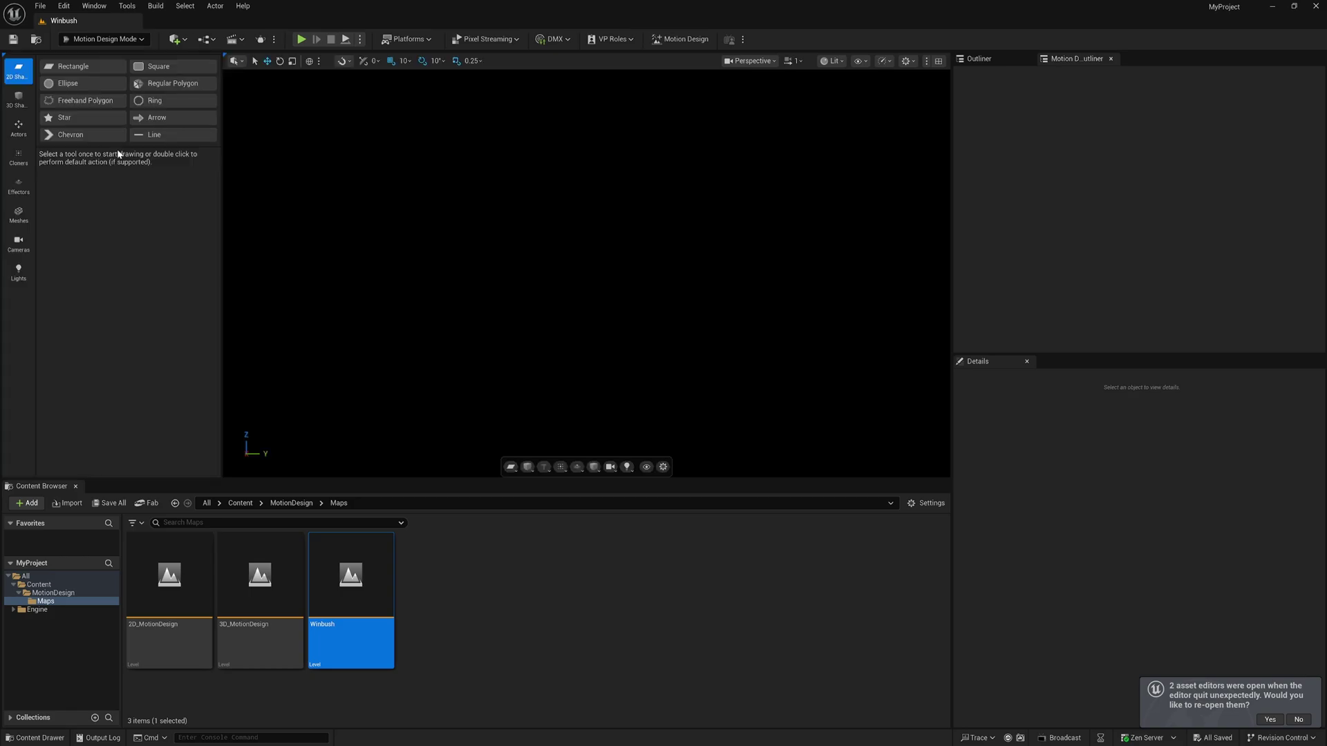
click(669, 42)
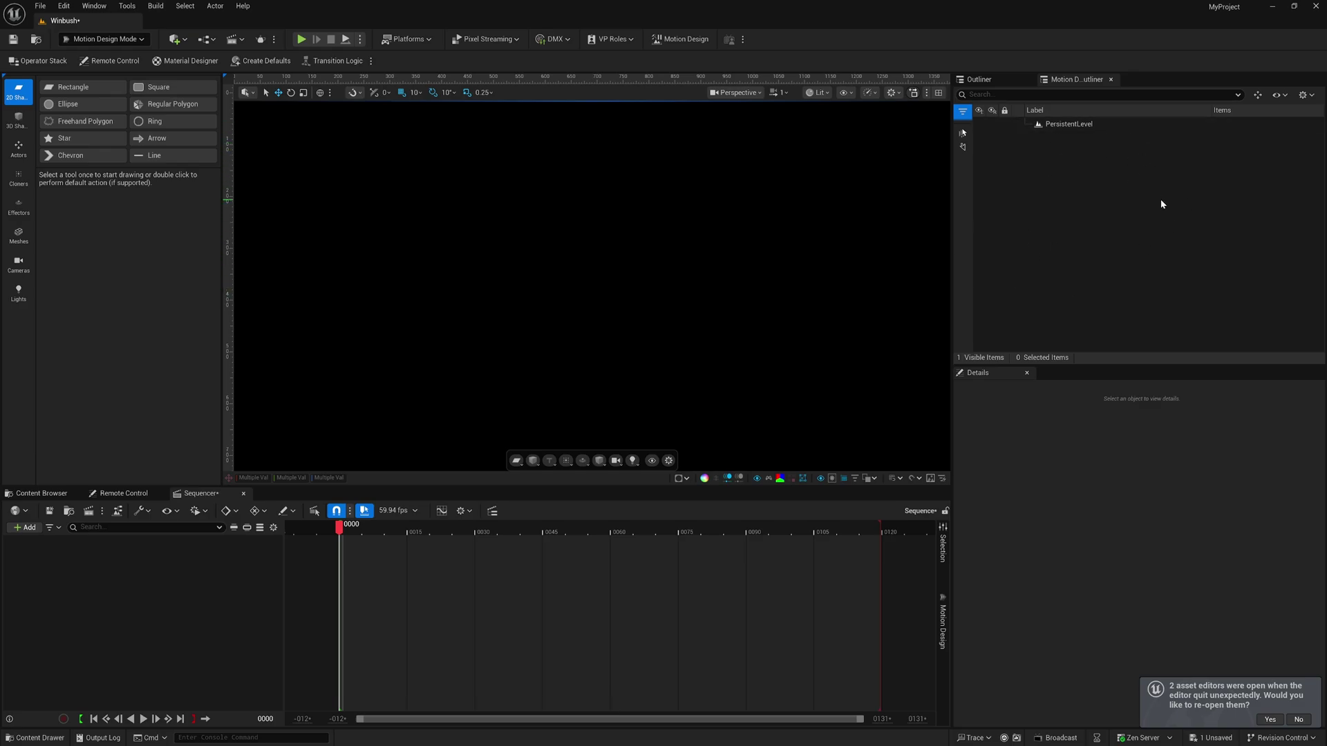
click(256, 63)
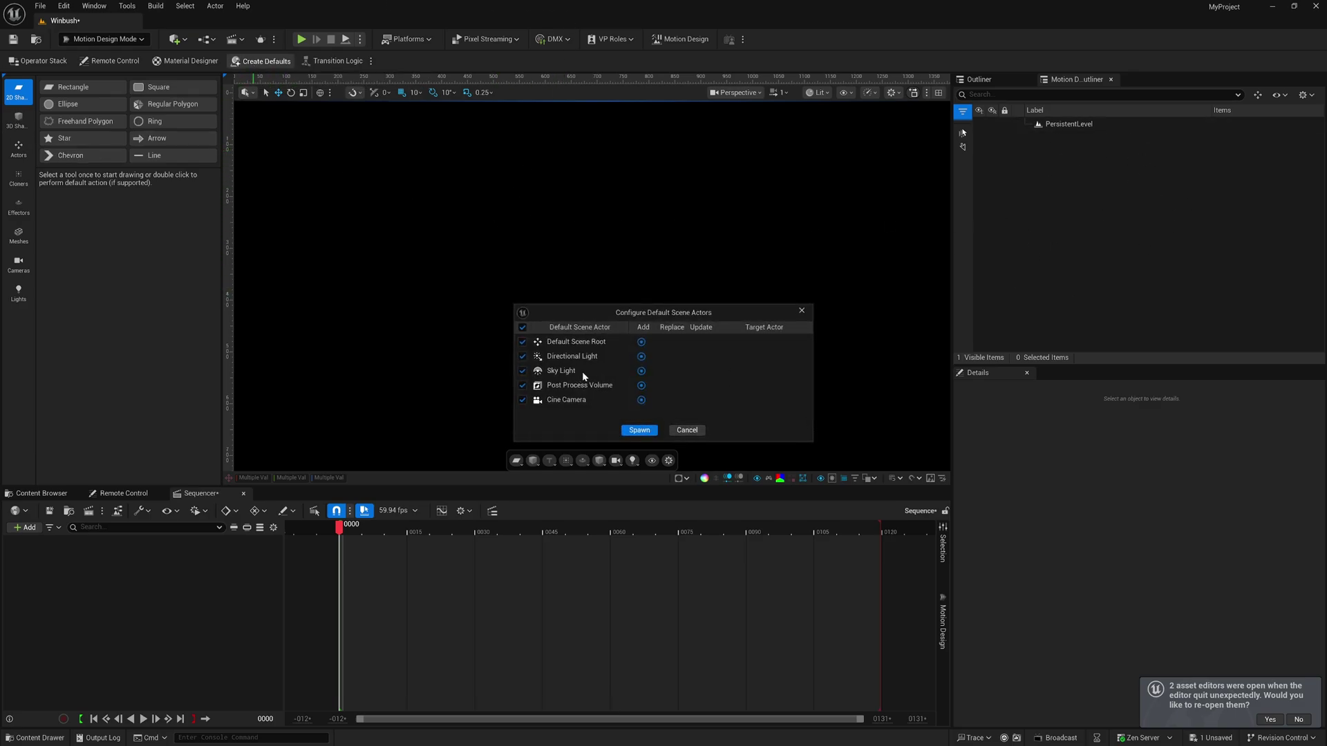
click(639, 429)
click(1030, 124)
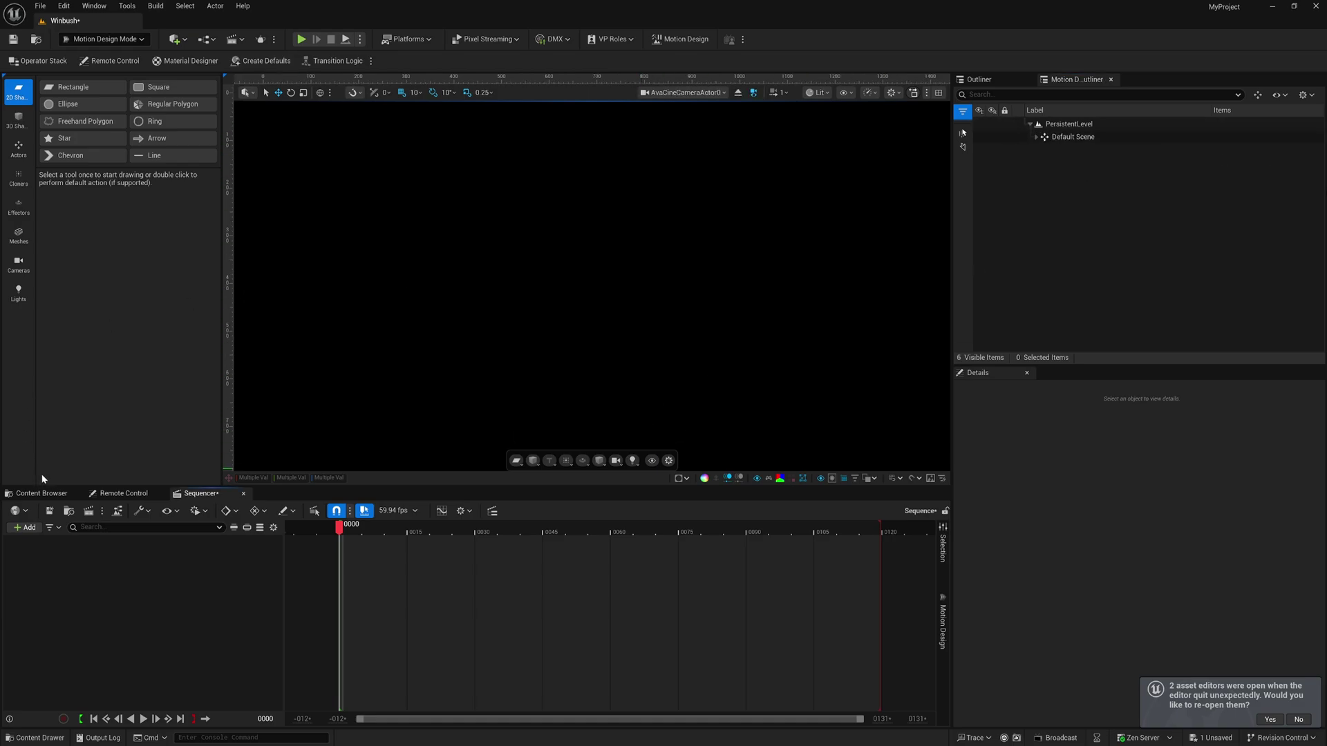
click(36, 495)
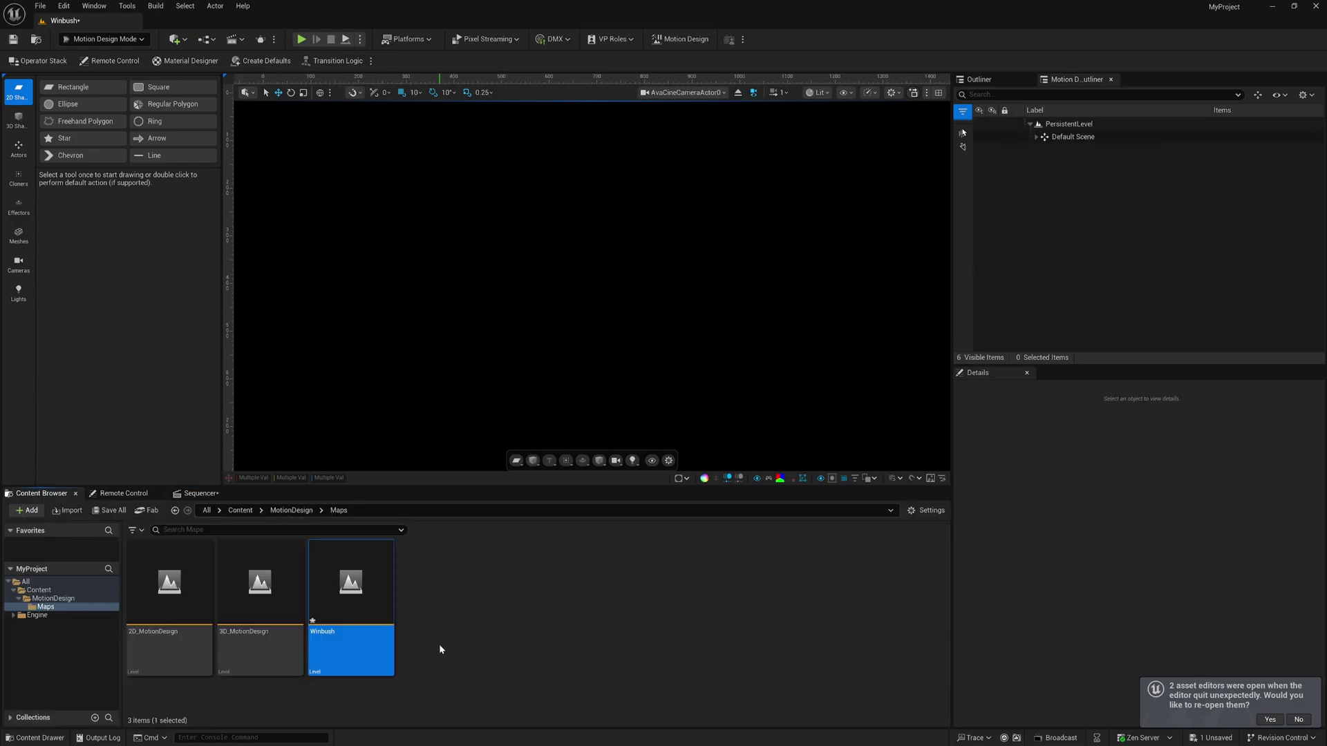
Import PixelWinbush.psd into the project
click(65, 511)
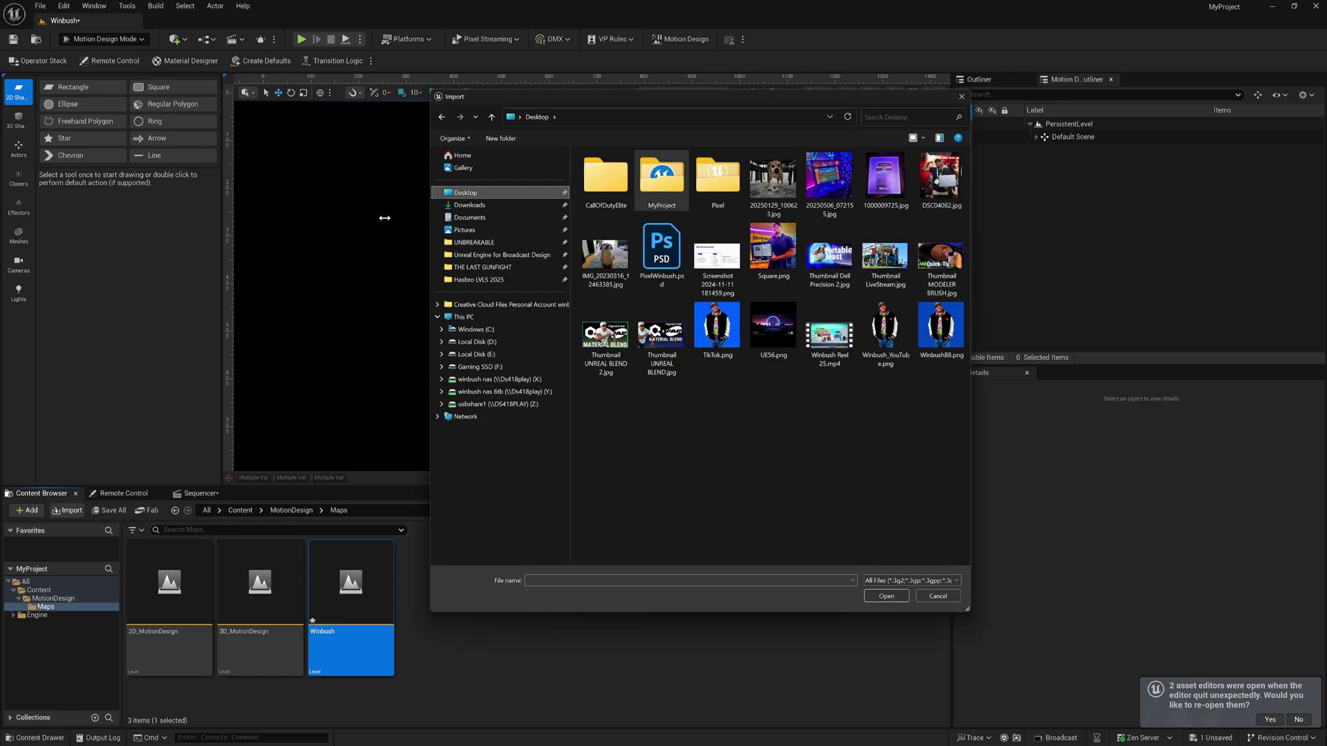
click(667, 265)
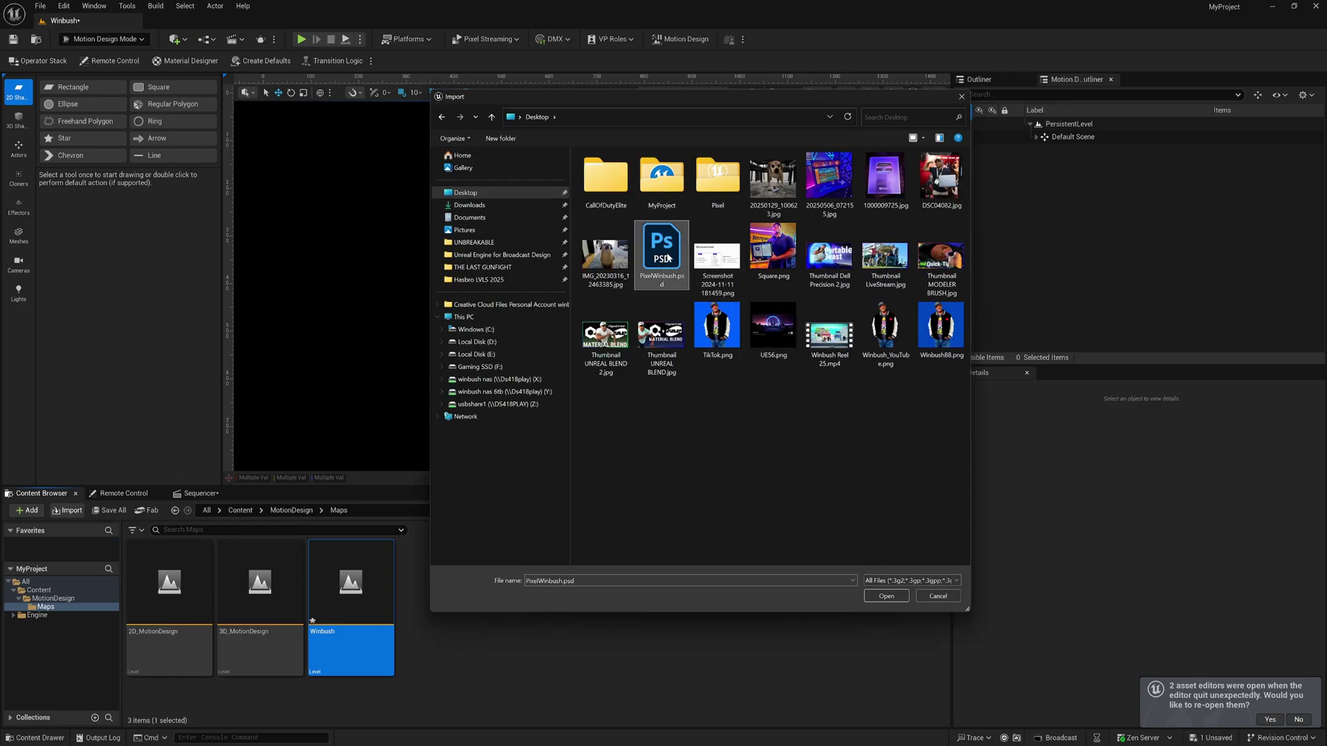
click(887, 597)
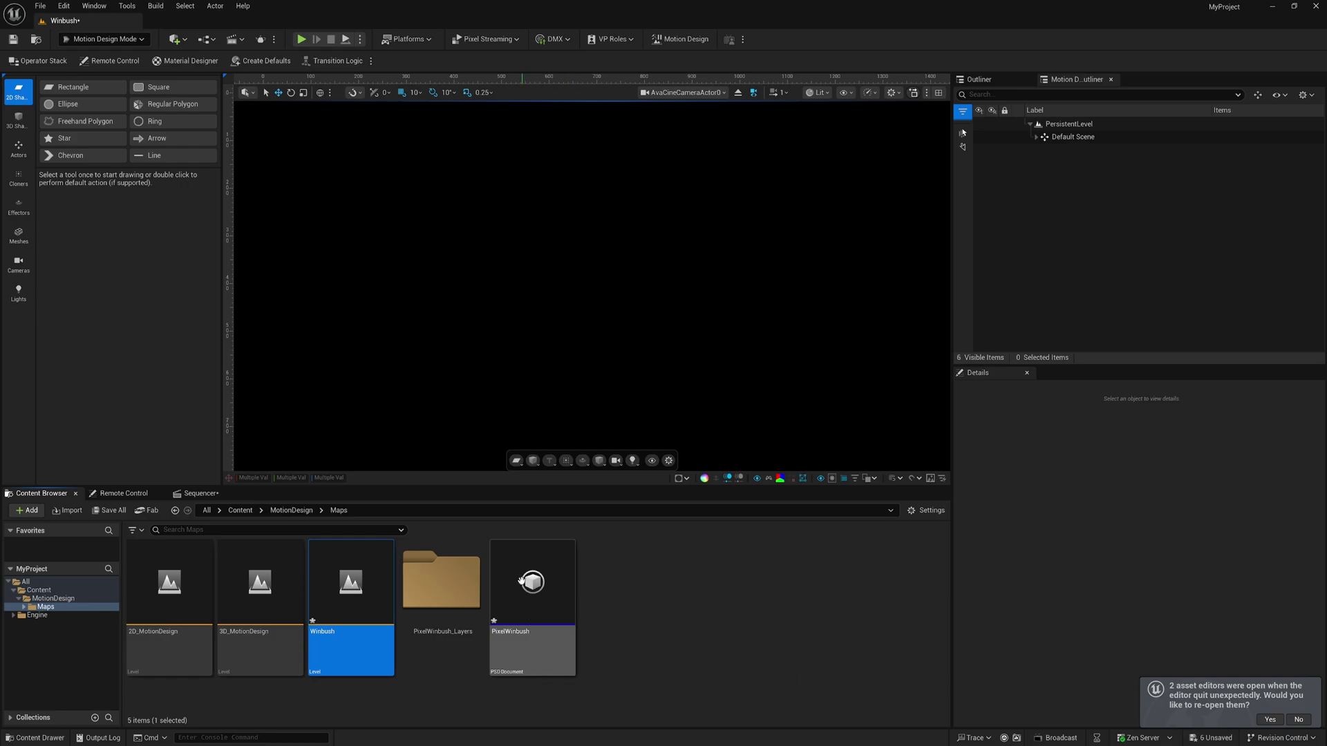
Place the PixelWinbush PSD in the level at the origin and open PixelWinbush_Layers
drag(530, 608, 591, 275)
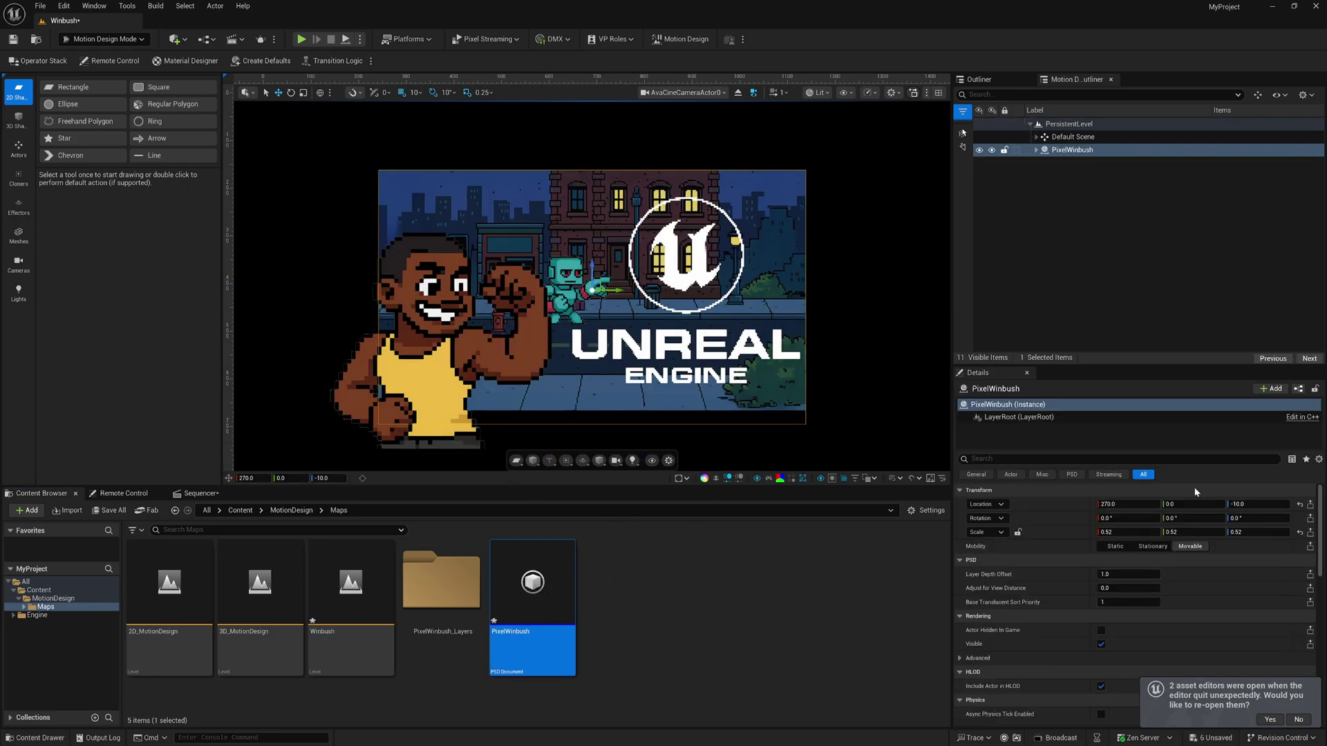
click(1299, 505)
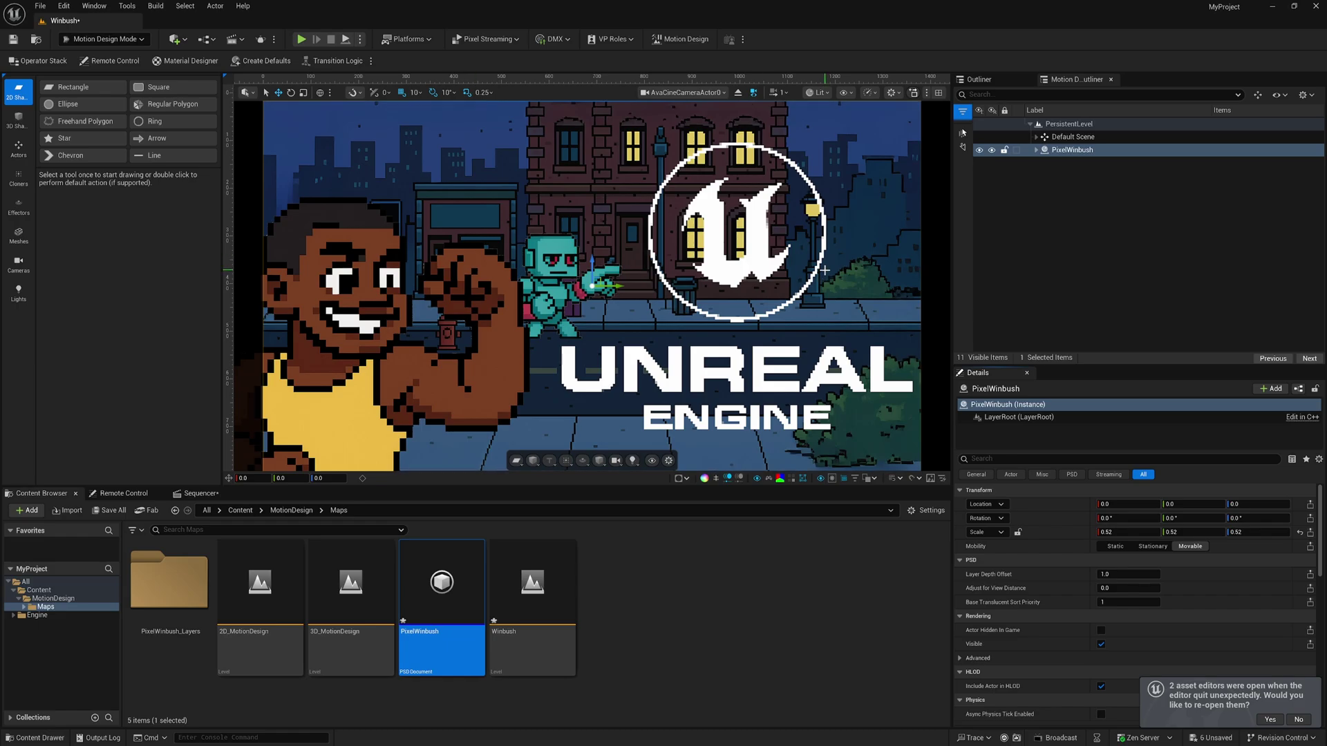
double_click(179, 601)
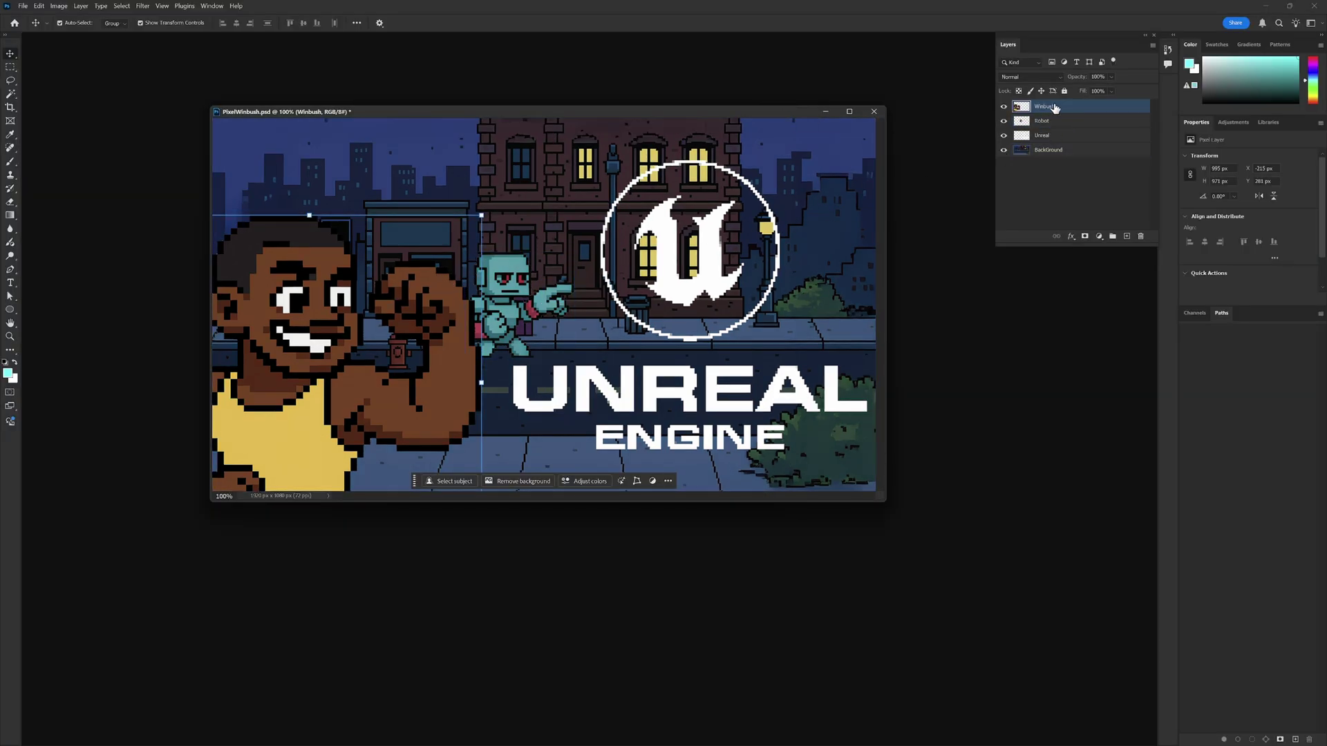
right_click(1088, 109)
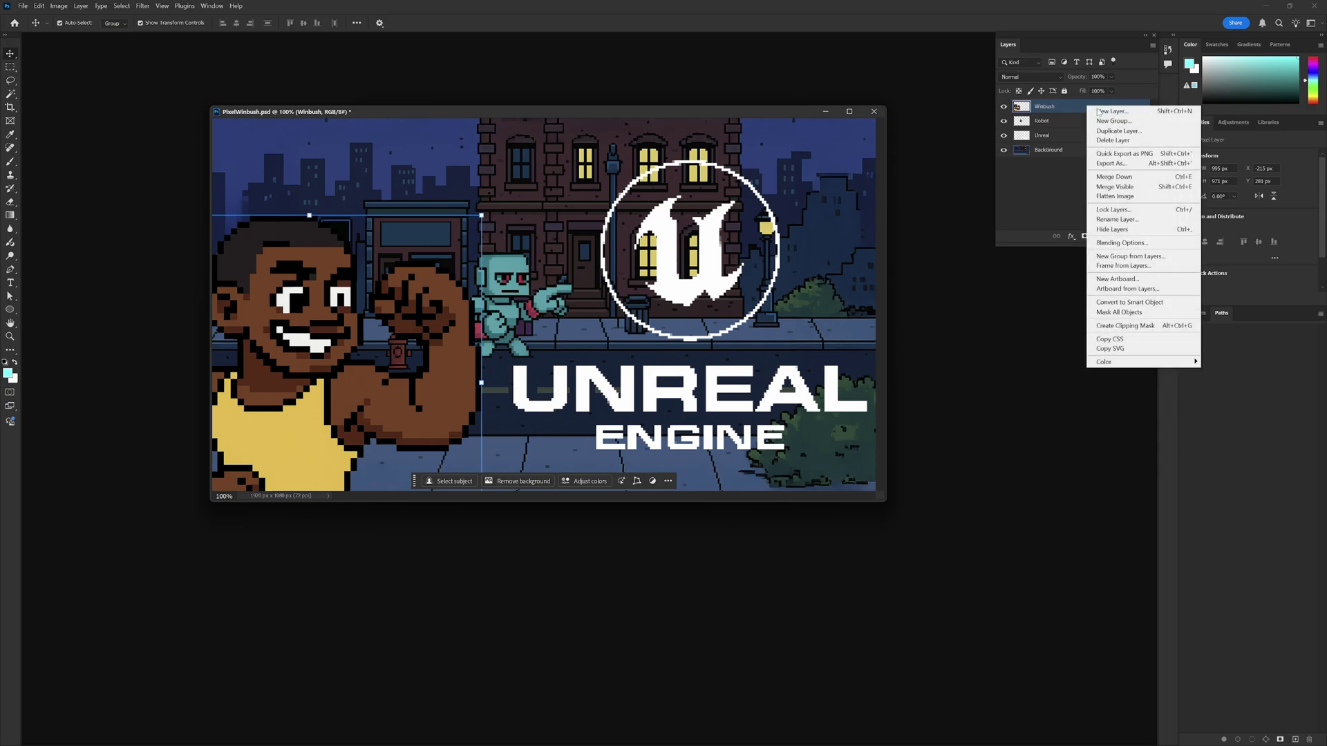
click(1121, 242)
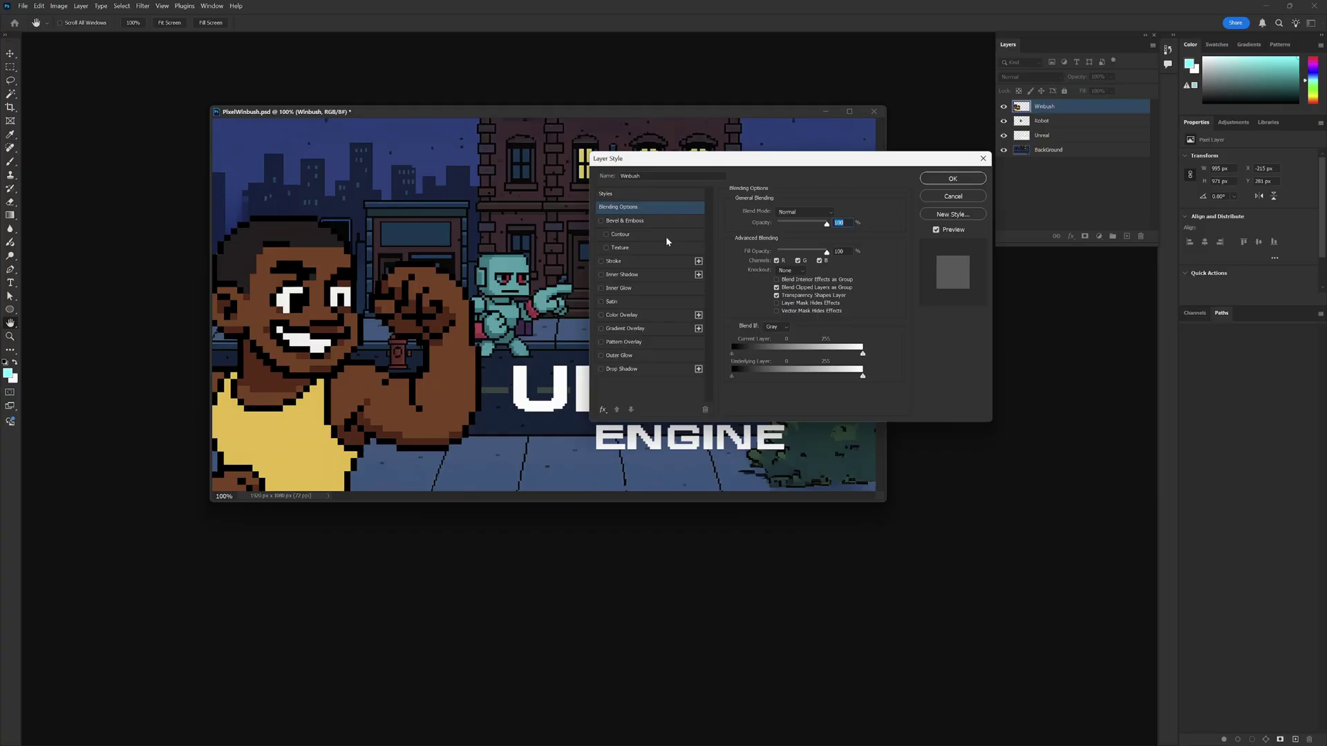
click(953, 197)
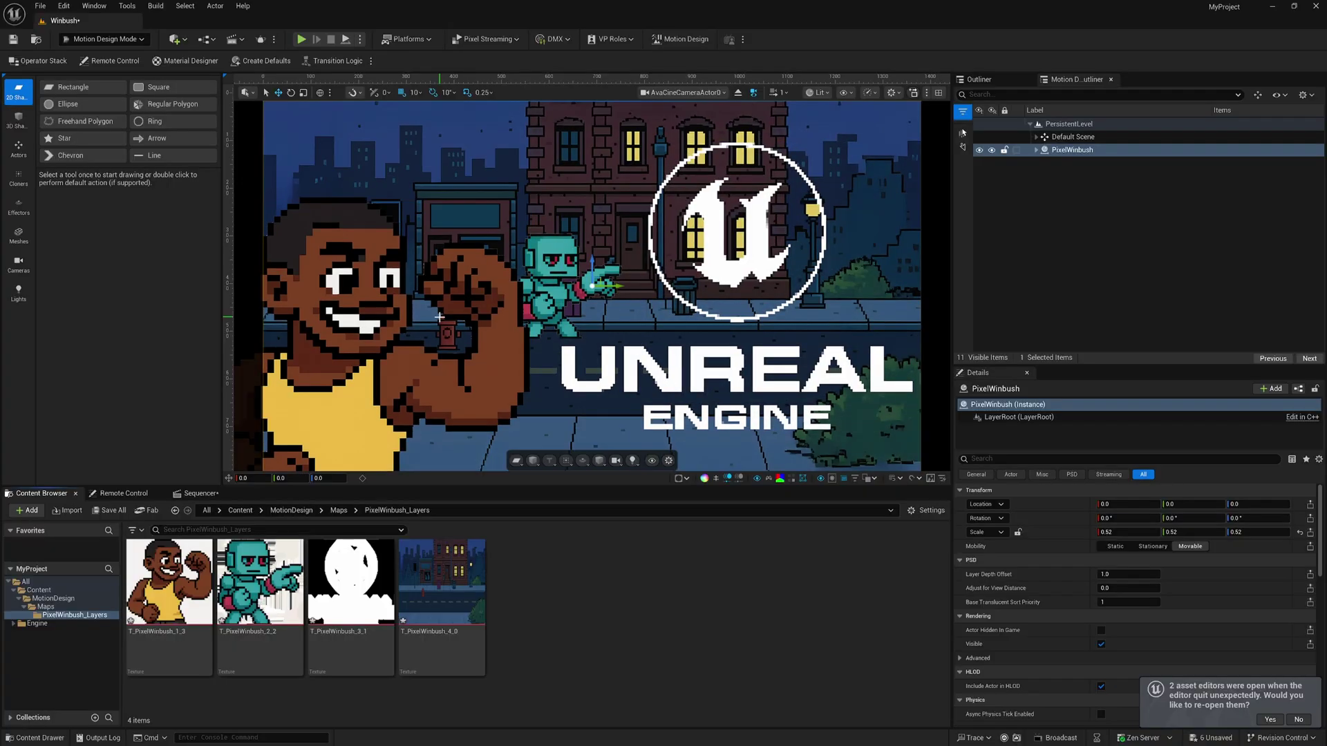
Expand PixelWinbush in the Outliner and select layer actors [000] 4 through [003] 1
click(1036, 151)
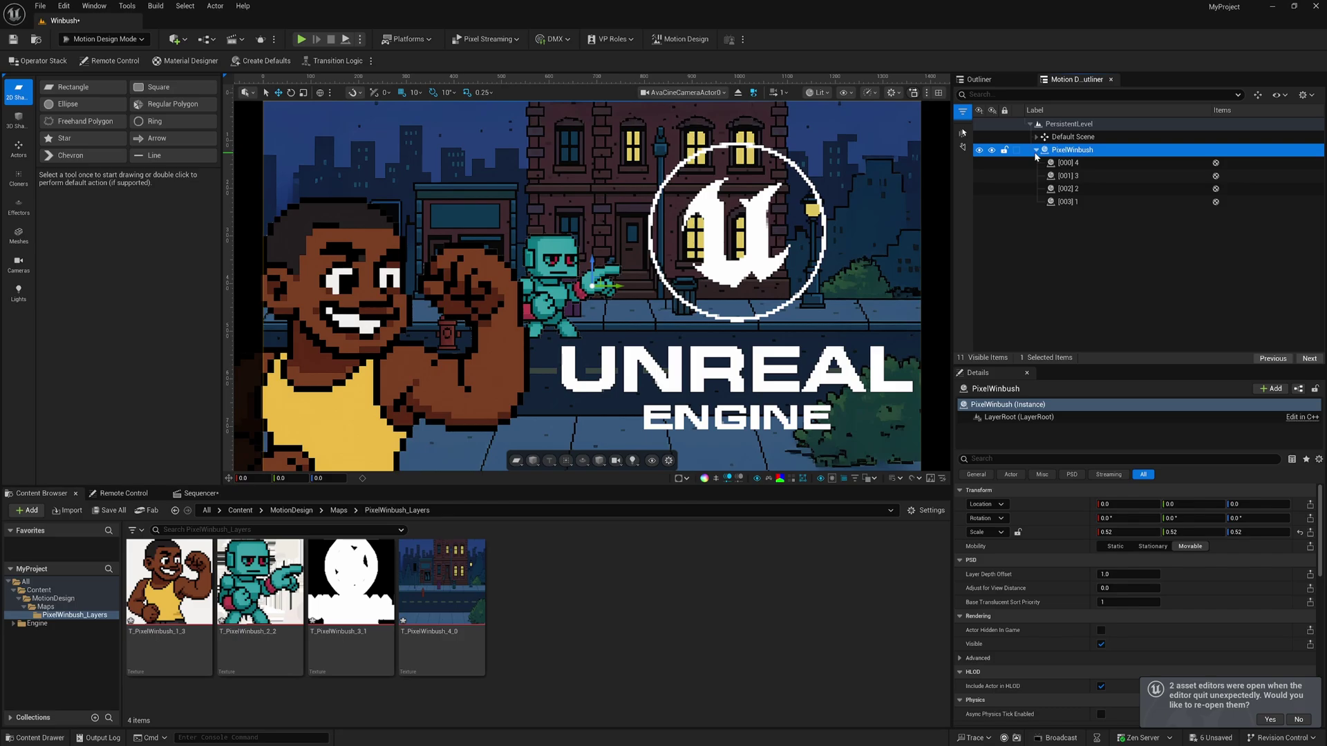
click(1070, 163)
click(1075, 175)
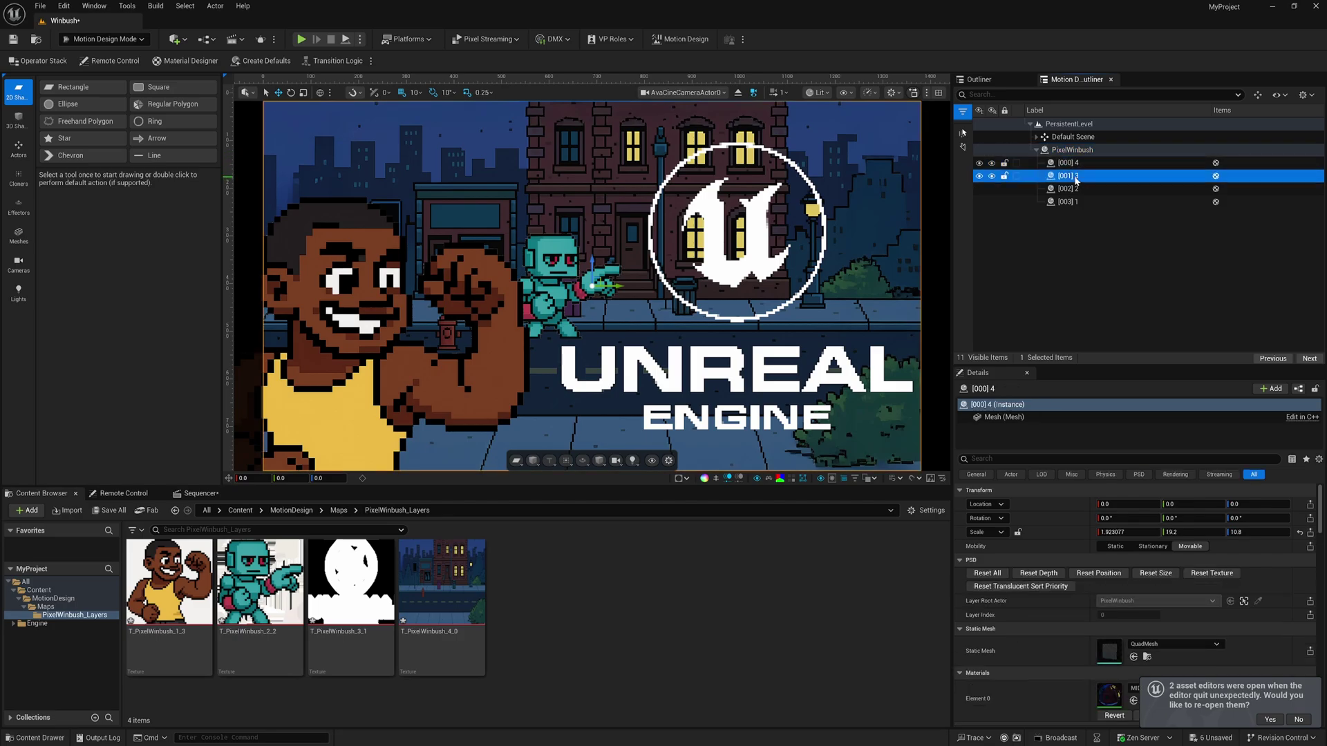
click(1081, 189)
click(1088, 204)
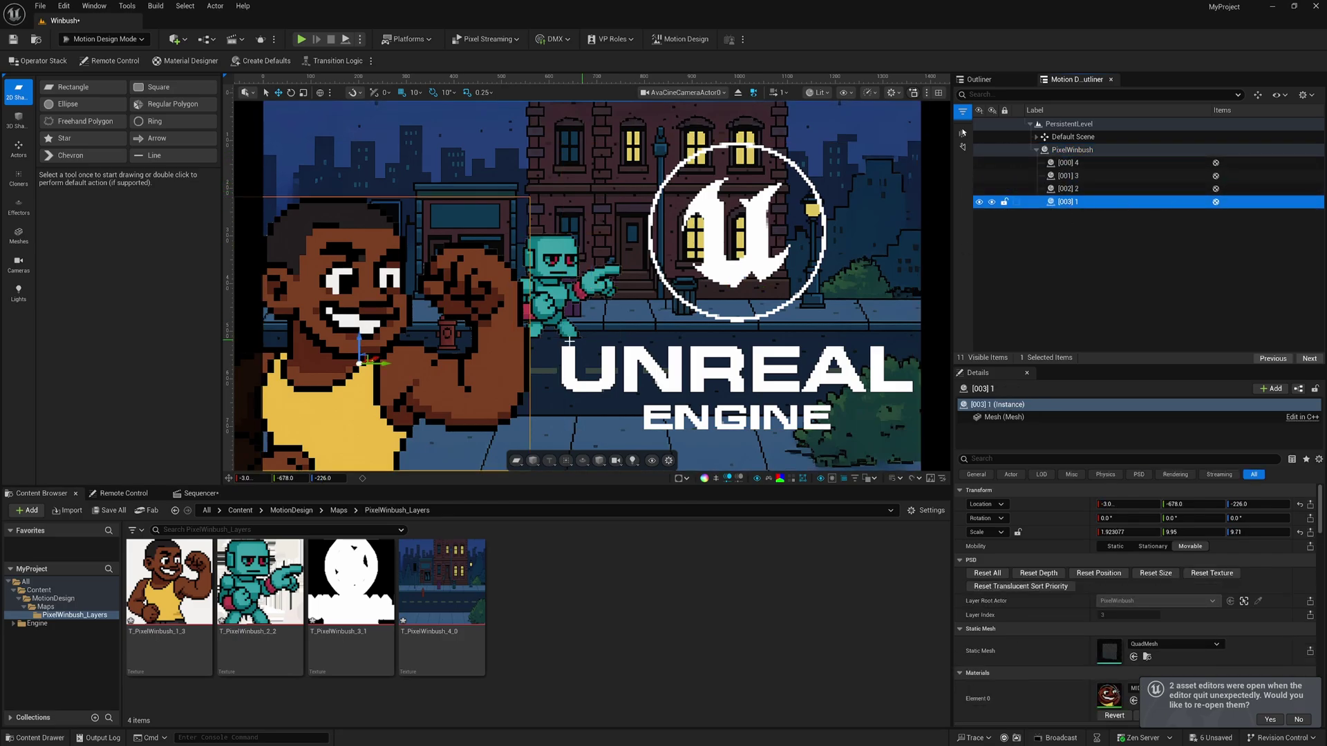
Drag the boxer layer [003] 1 across the scene, undo the move, and reselect PixelWinbush
drag(388, 365, 429, 356)
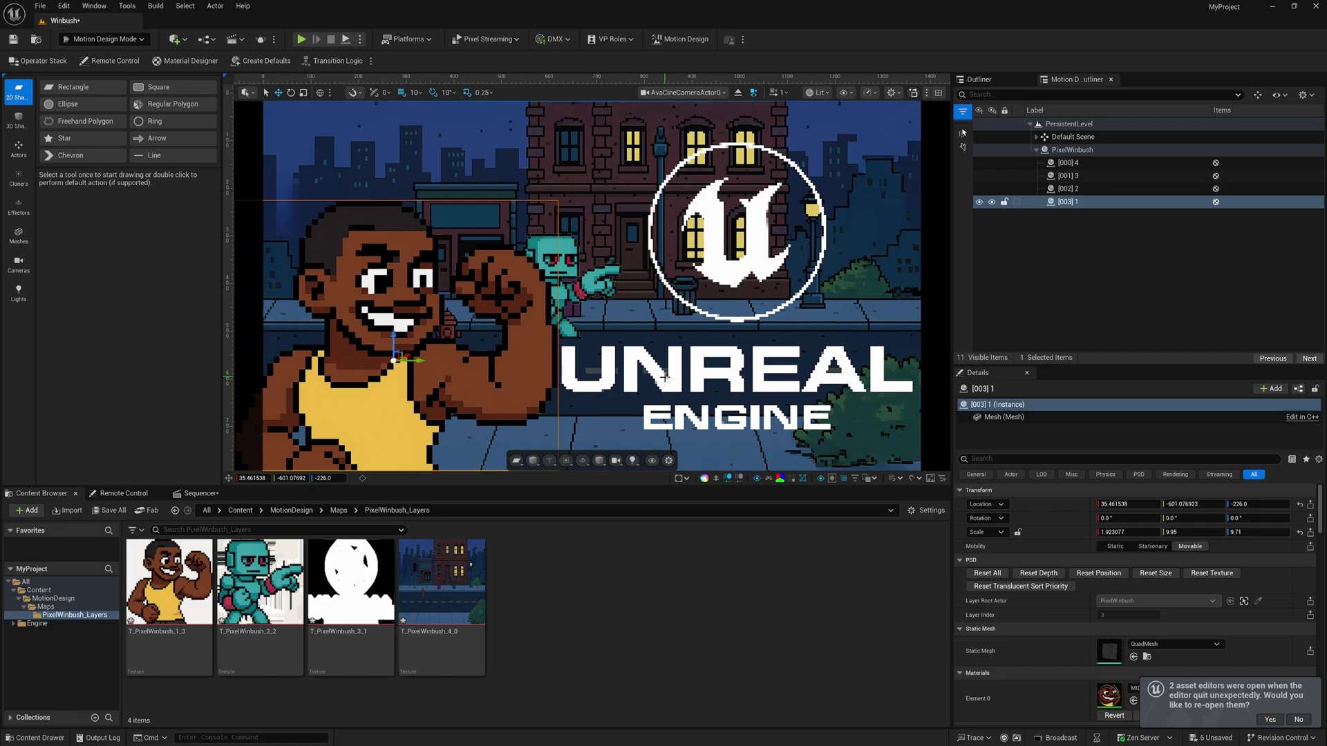
key(ctrl+z)
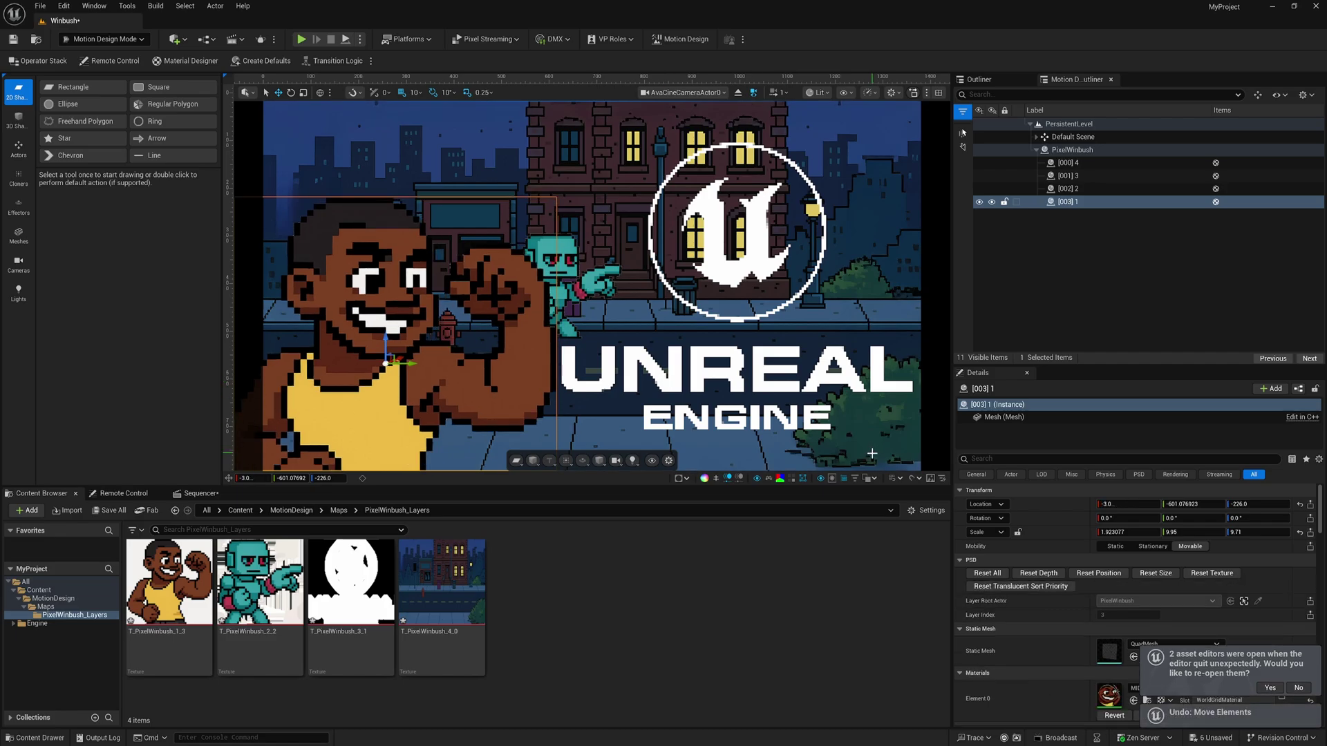
click(1090, 151)
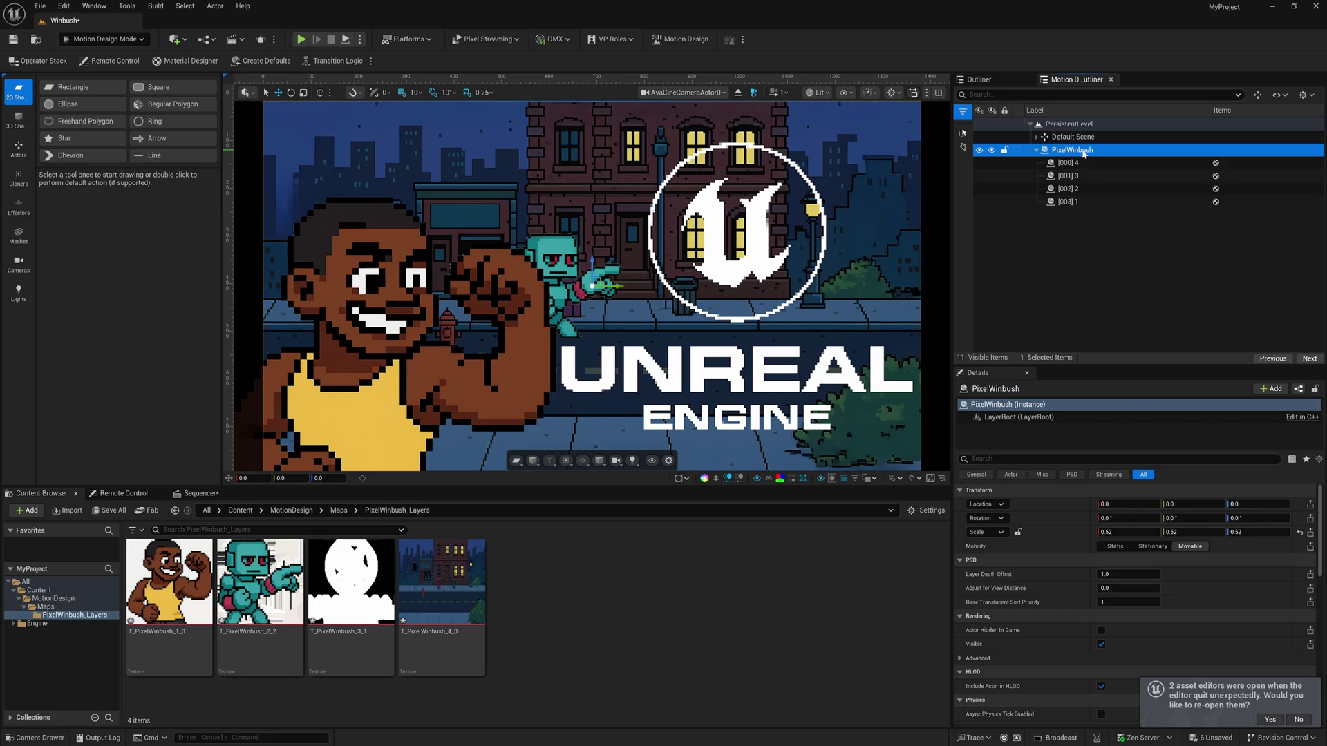
Enlarge the Details panel and nudge PixelWinbush's Layer Depth Offset just above 1.0
drag(1095, 368, 1101, 271)
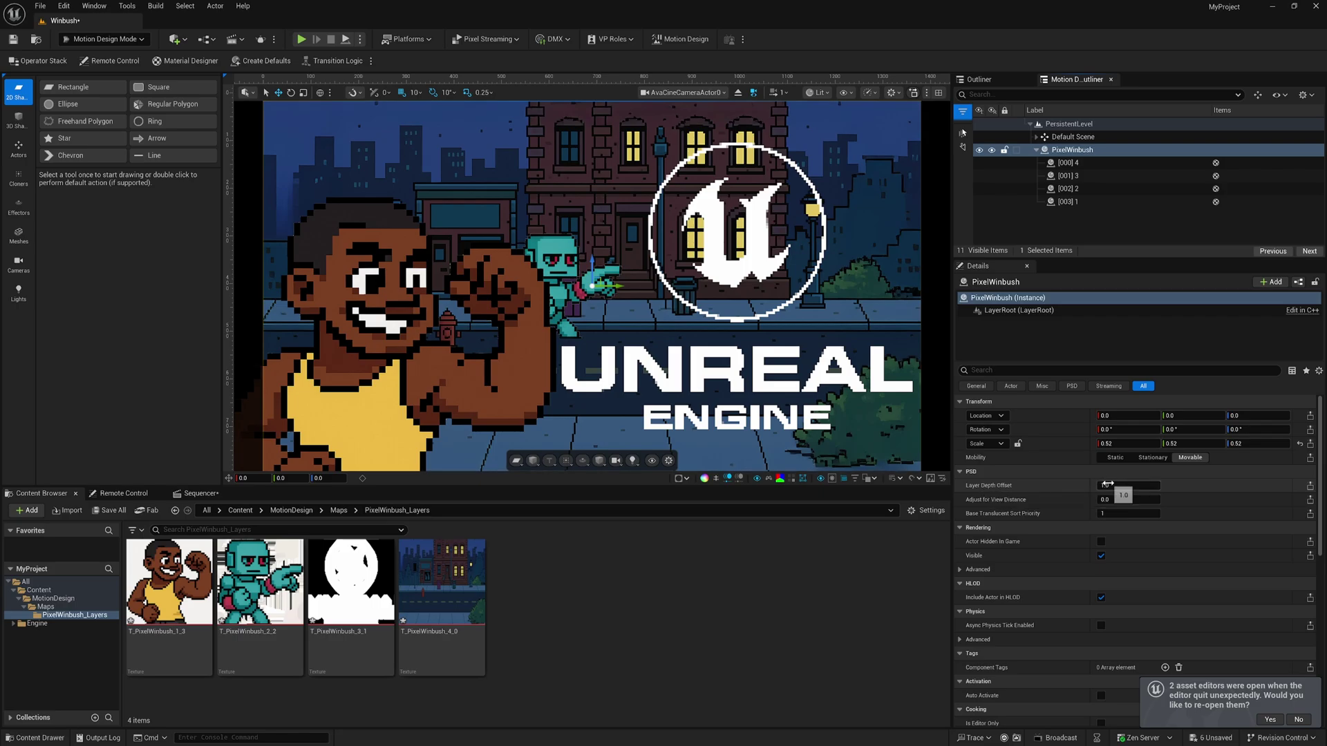
drag(1106, 486, 1146, 486)
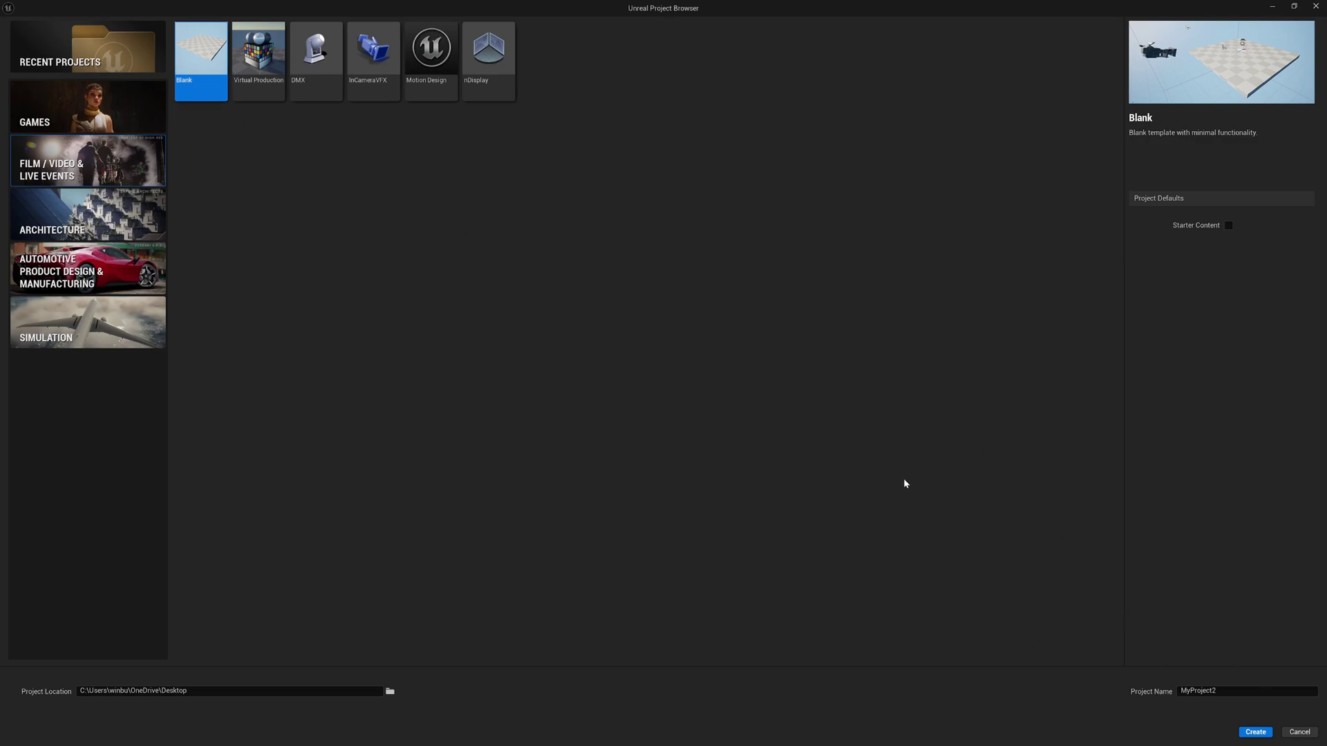
Create the blank MyProject2, then delete all 8 default actors from Lighting to PlayerStart
click(1255, 732)
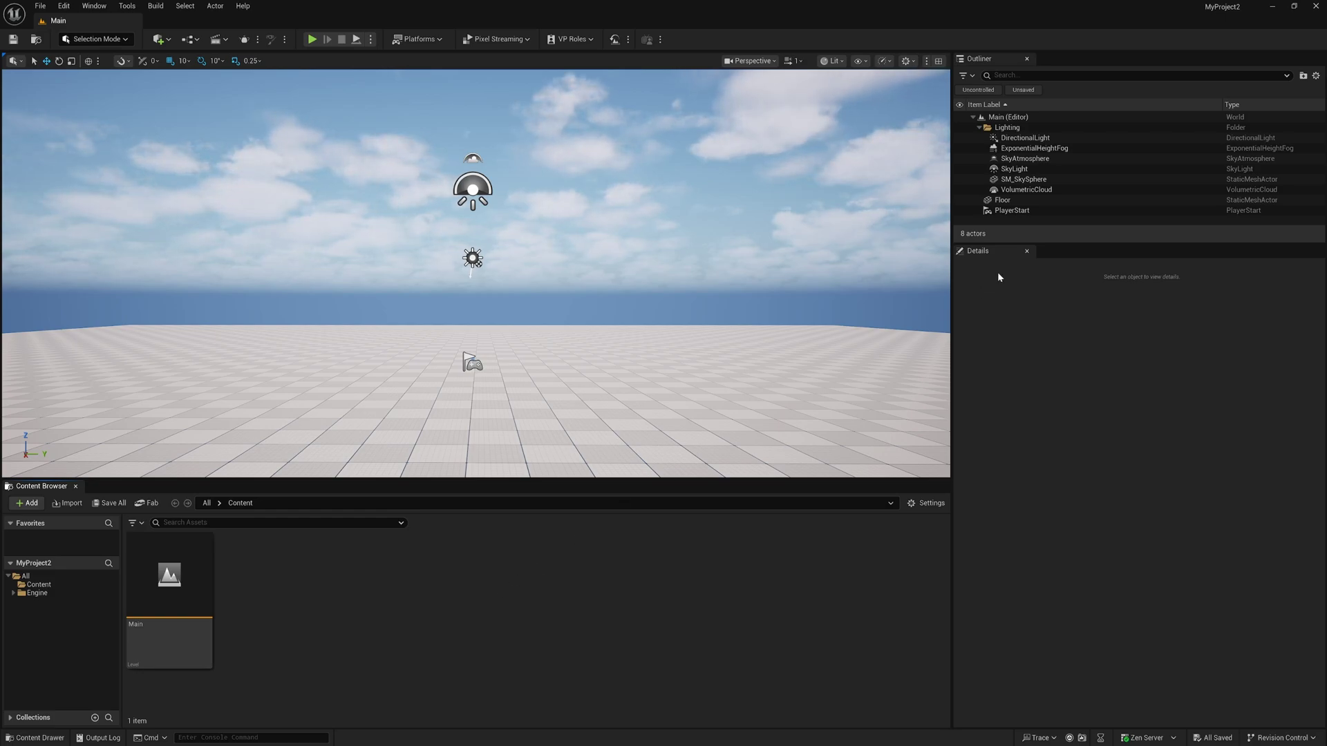
click(1014, 127)
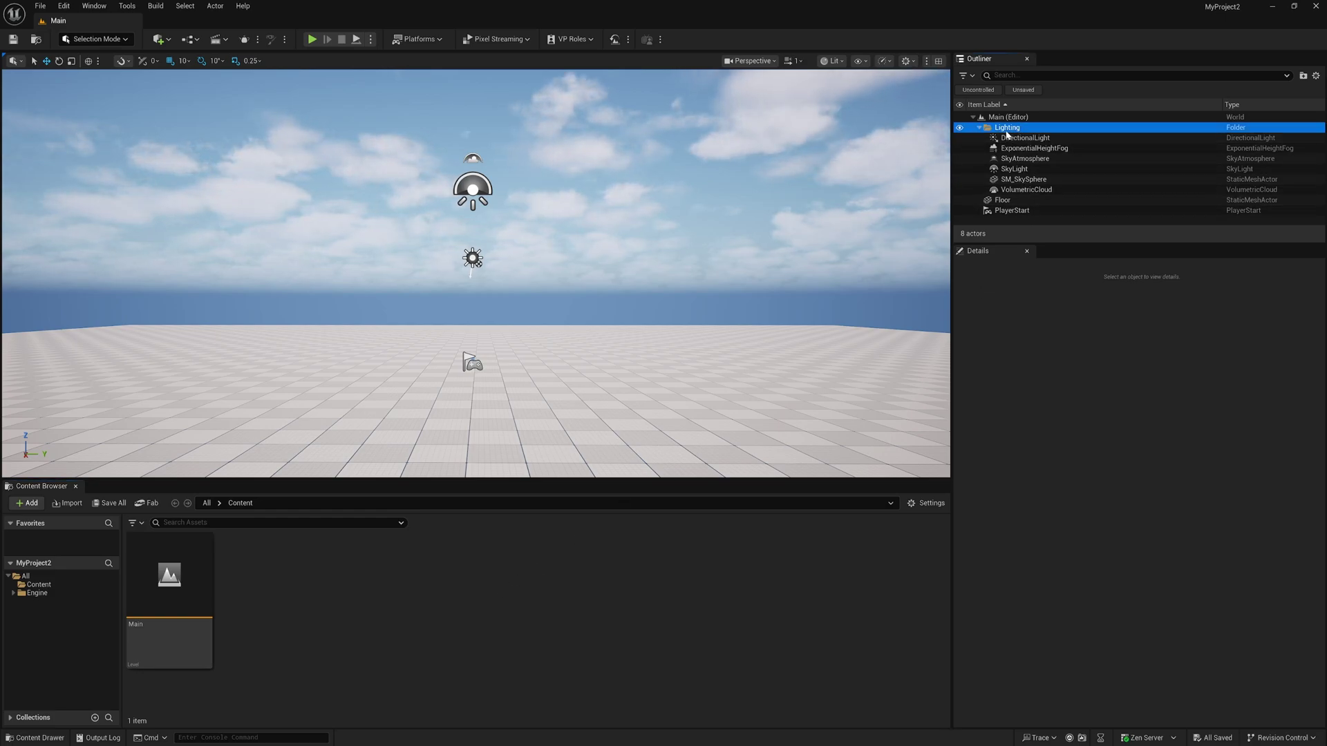
shift+click(1012, 211)
key(Delete)
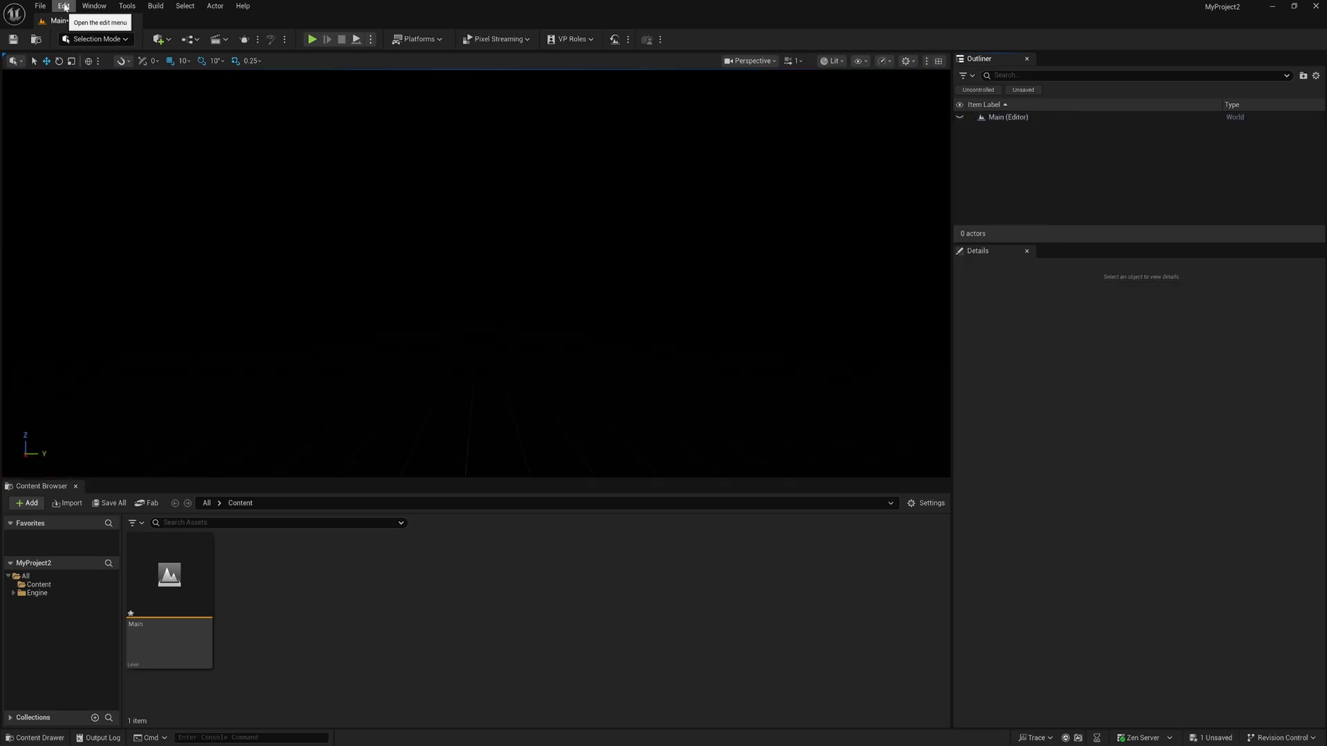
click(64, 6)
In the Plugins manager, enable the experimental Motion Design plugin
click(89, 181)
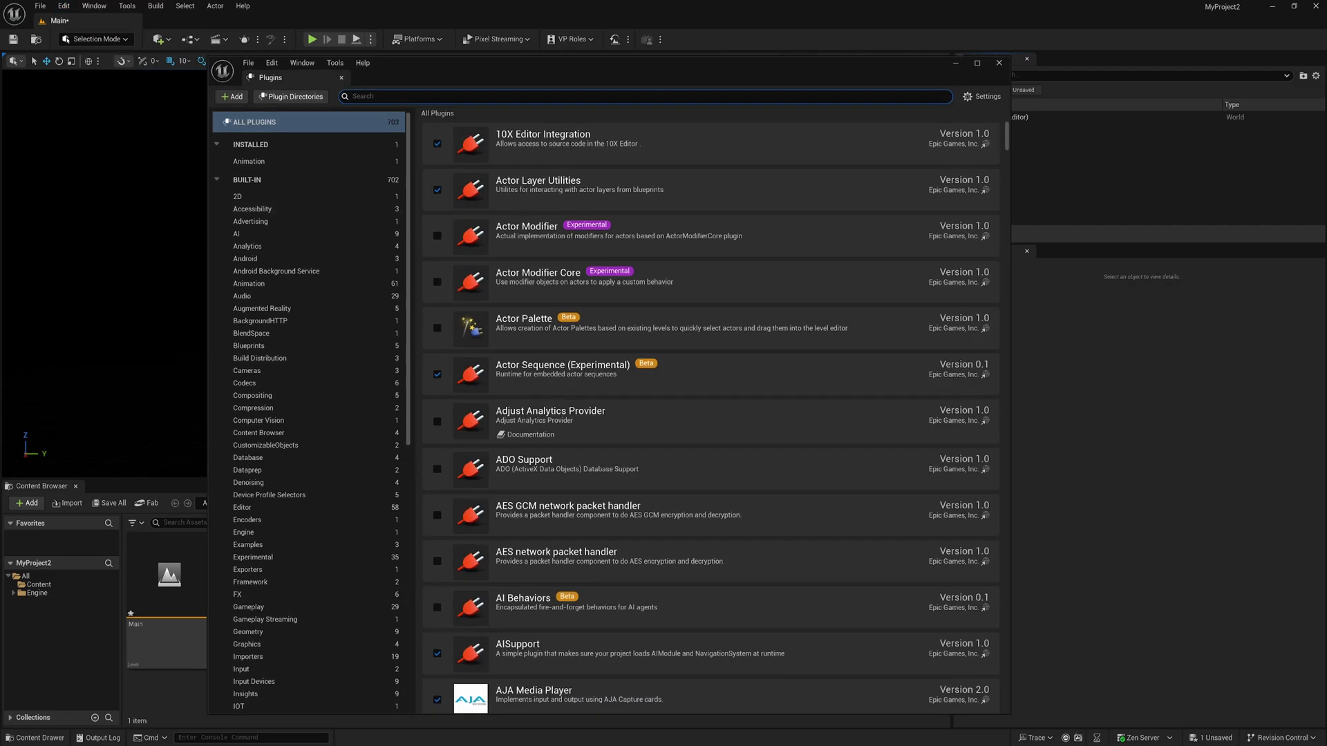
text(motion design)
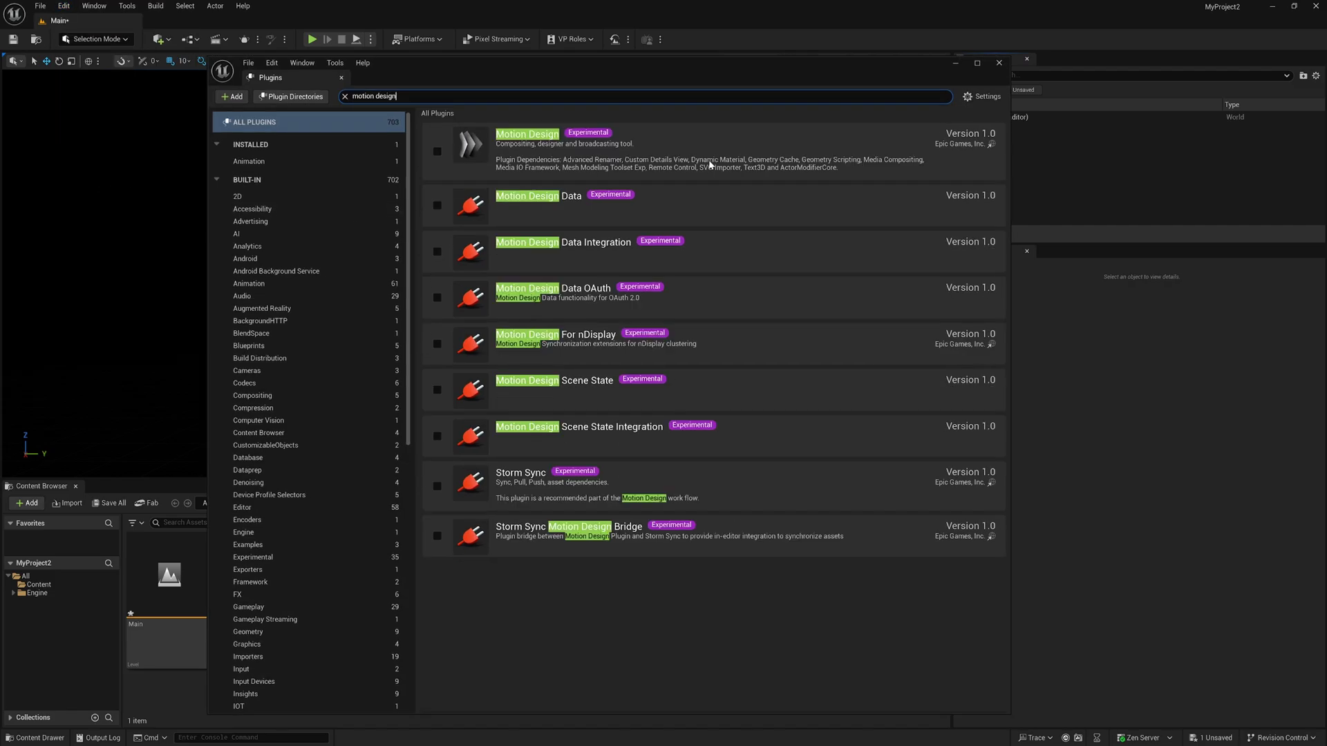
click(437, 153)
click(743, 403)
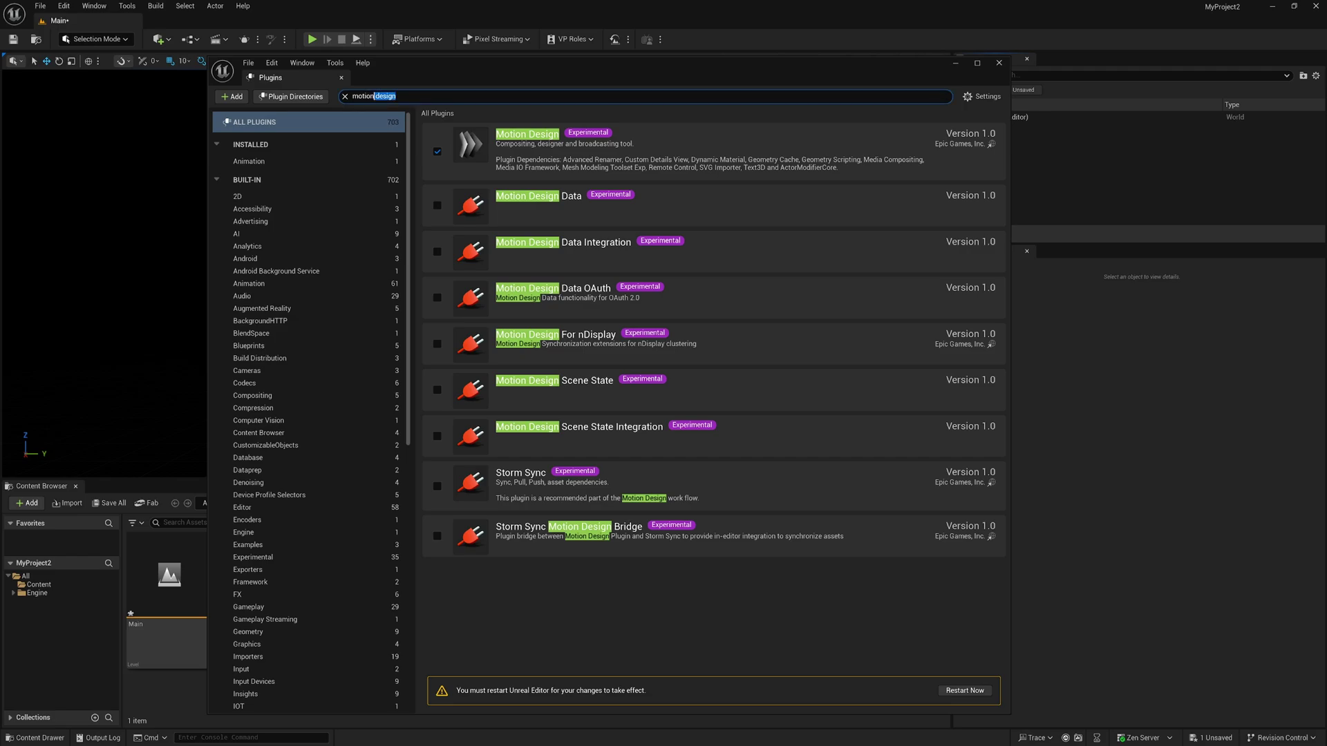
Enable the PSD Importer and PSD Importer Material Designer Bridge plugins
text(PSD)
click(437, 144)
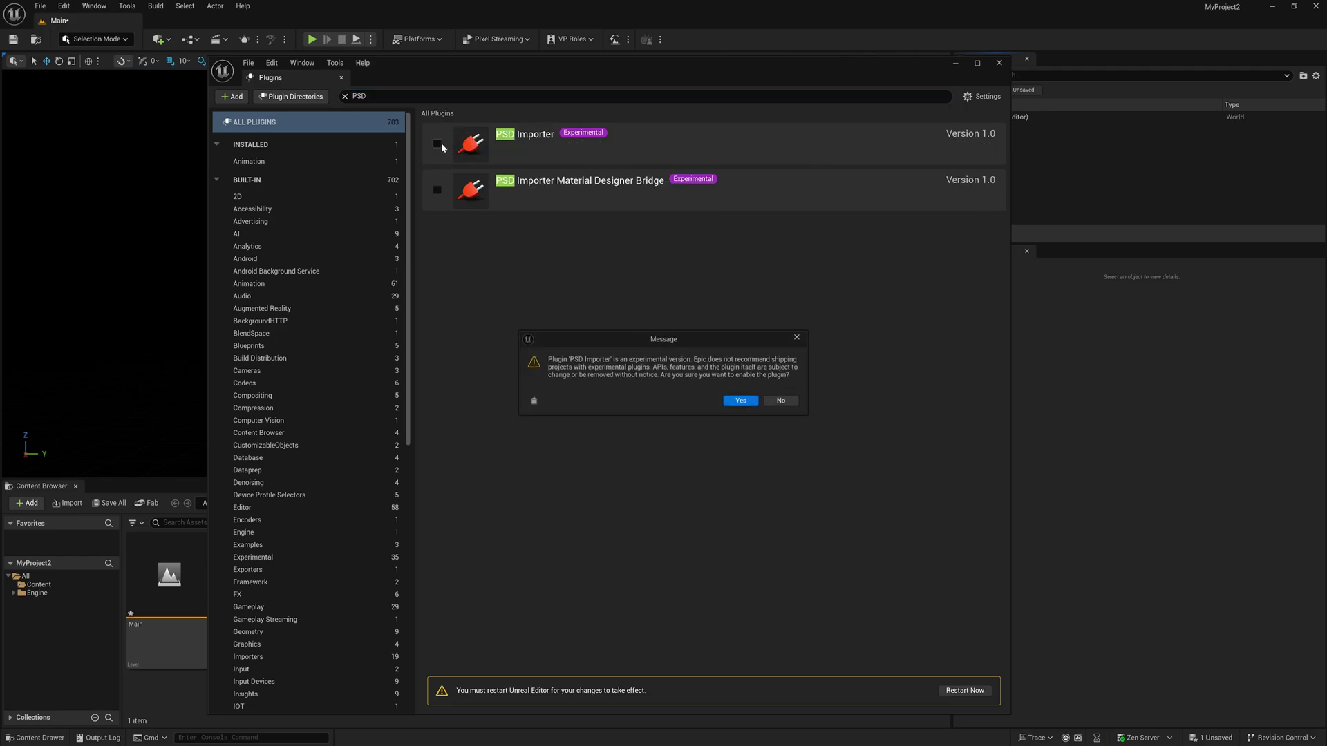
click(741, 402)
click(438, 190)
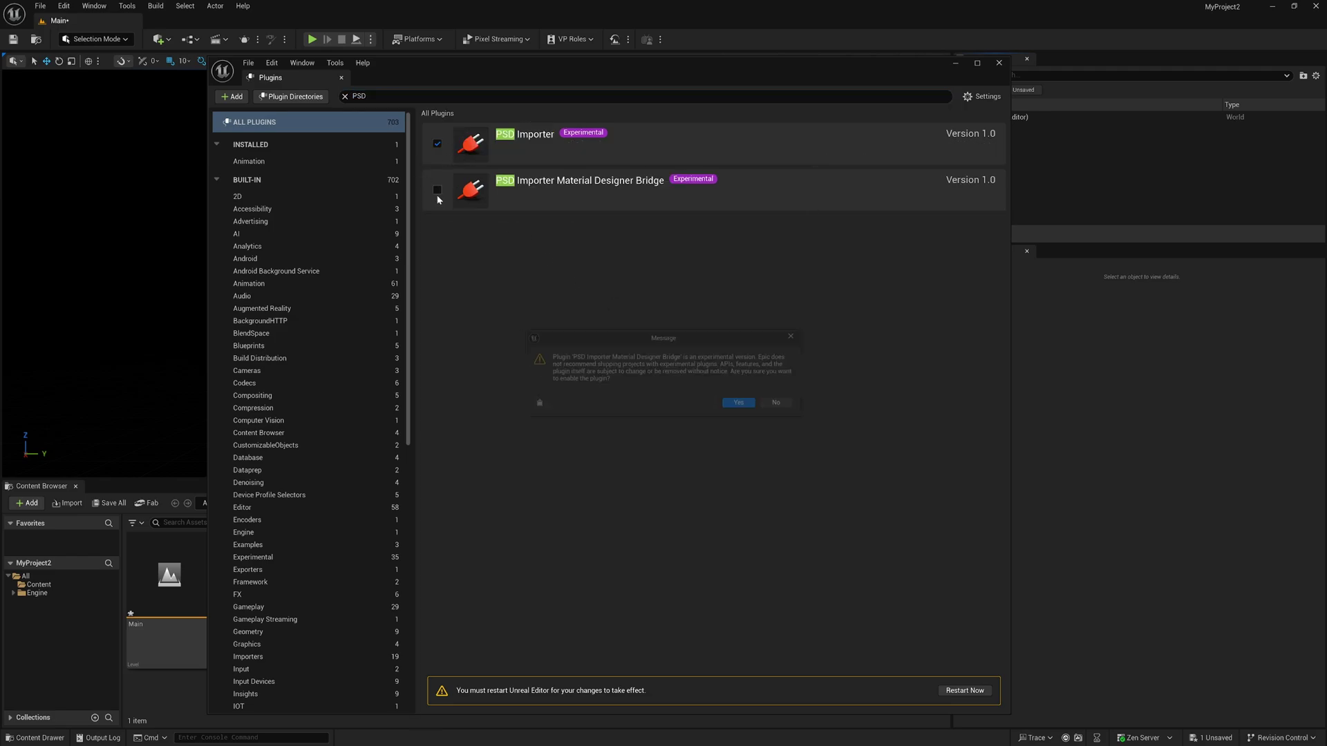
click(748, 406)
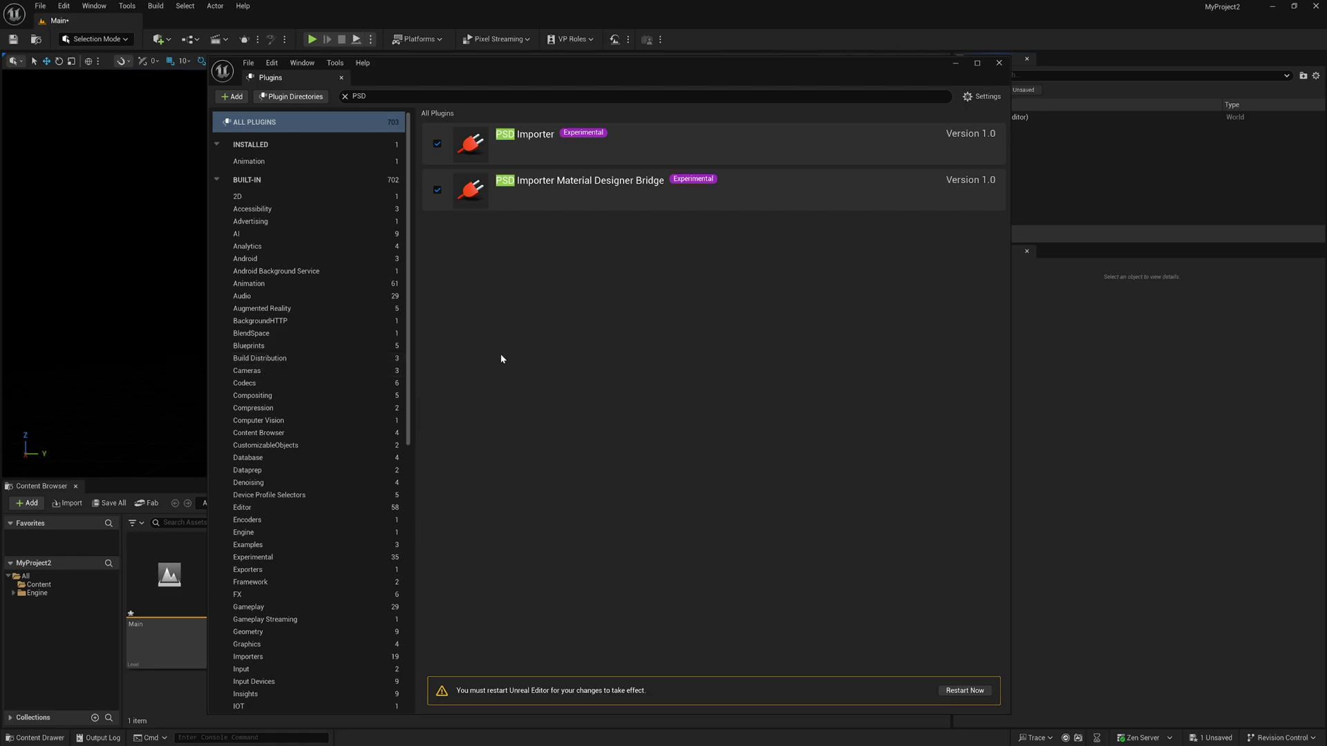
Enable the experimental Geometry Mask plugin, then restart the editor to apply the plugin changes
click(344, 97)
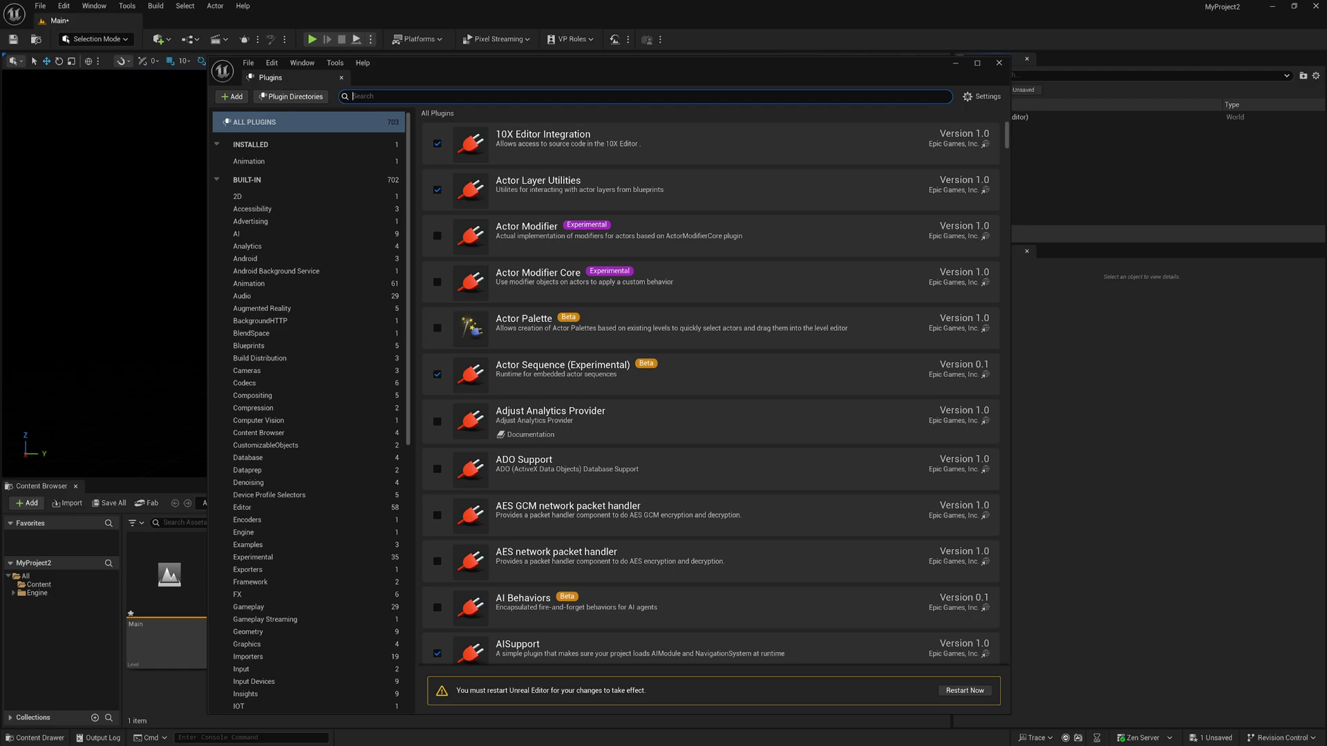
text(Geometry mask)
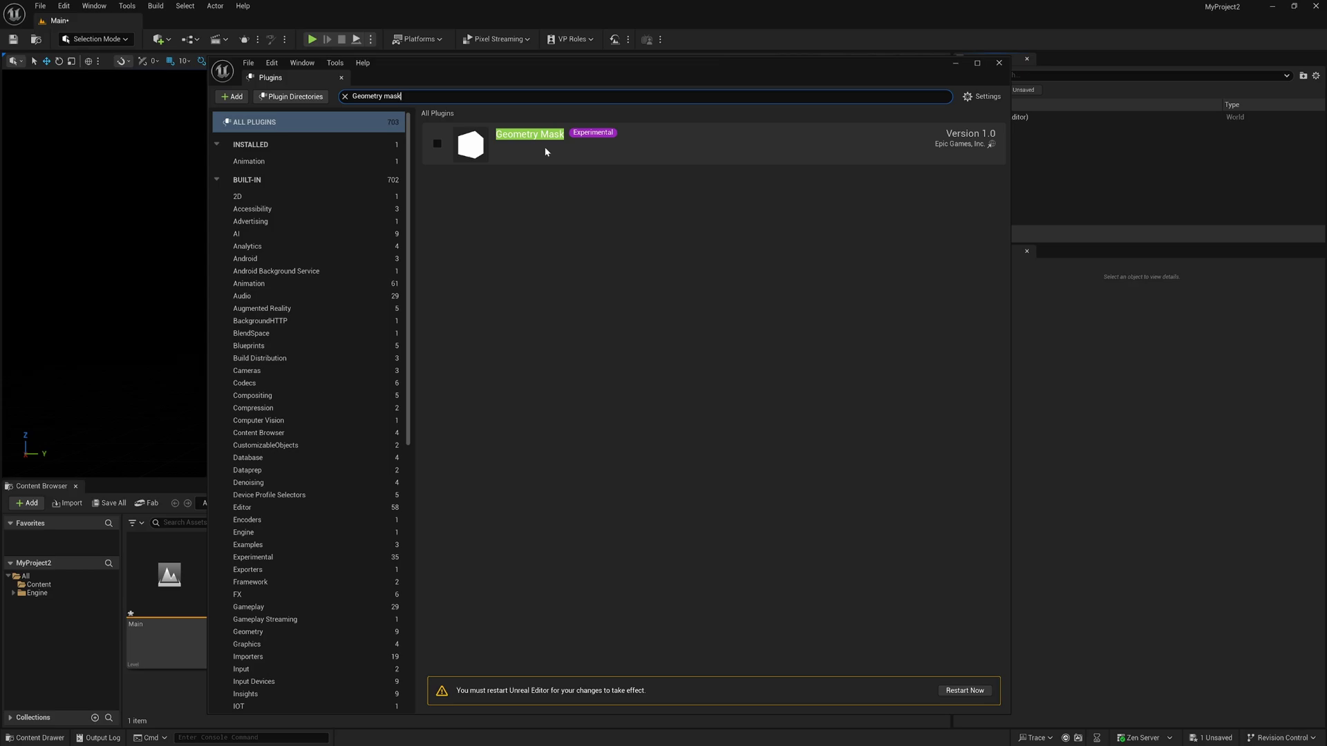
click(437, 145)
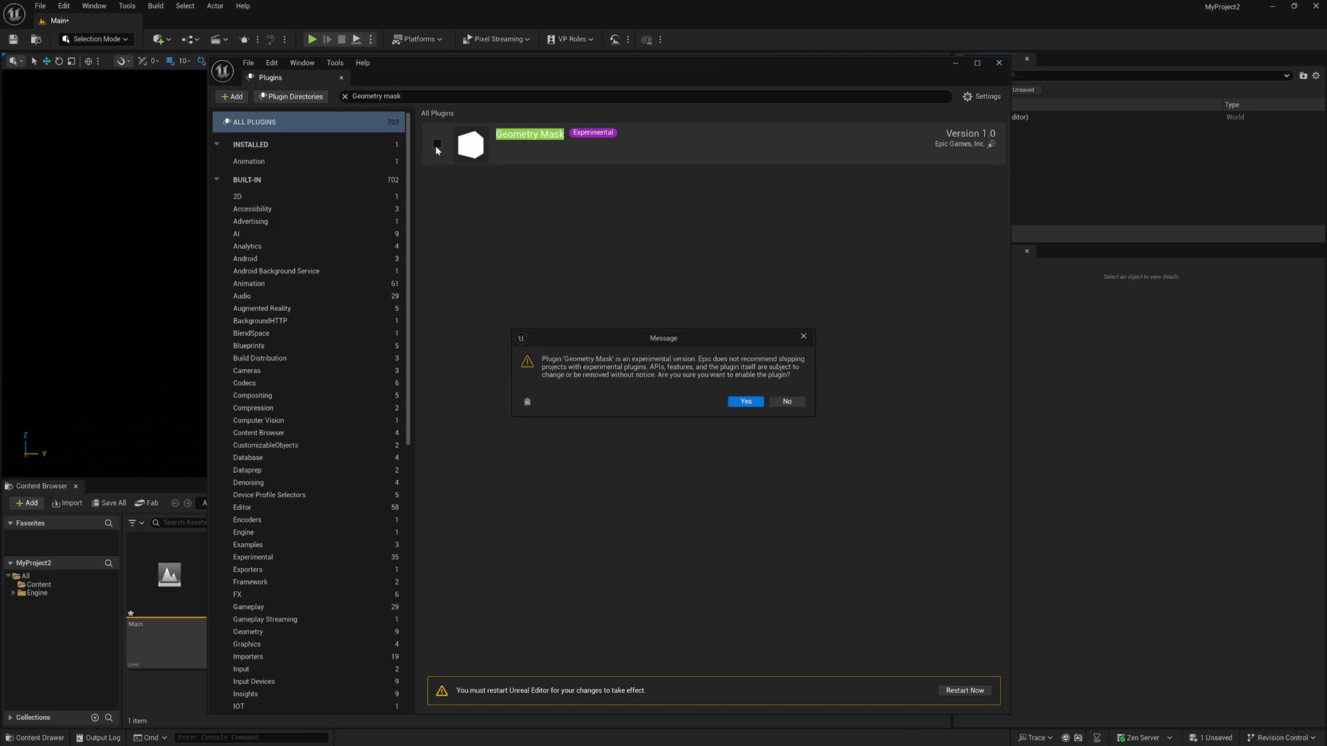
click(731, 403)
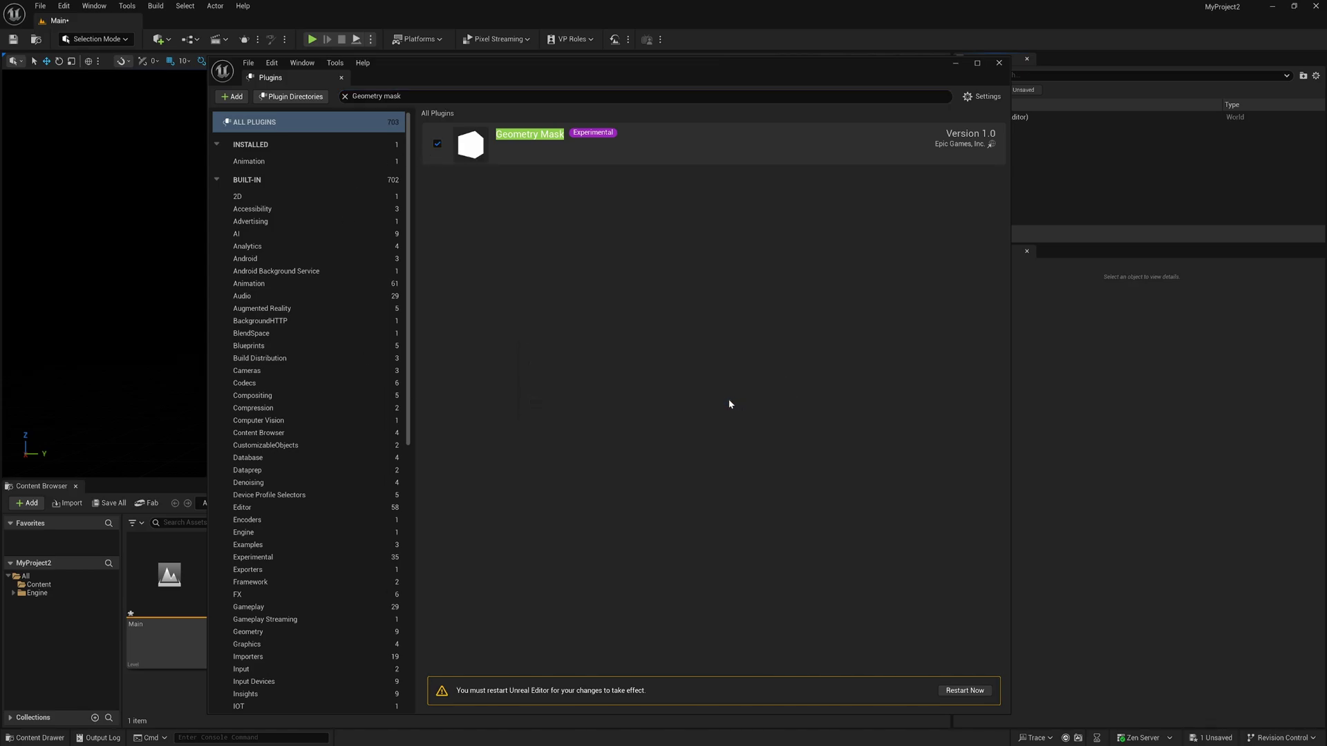
click(977, 699)
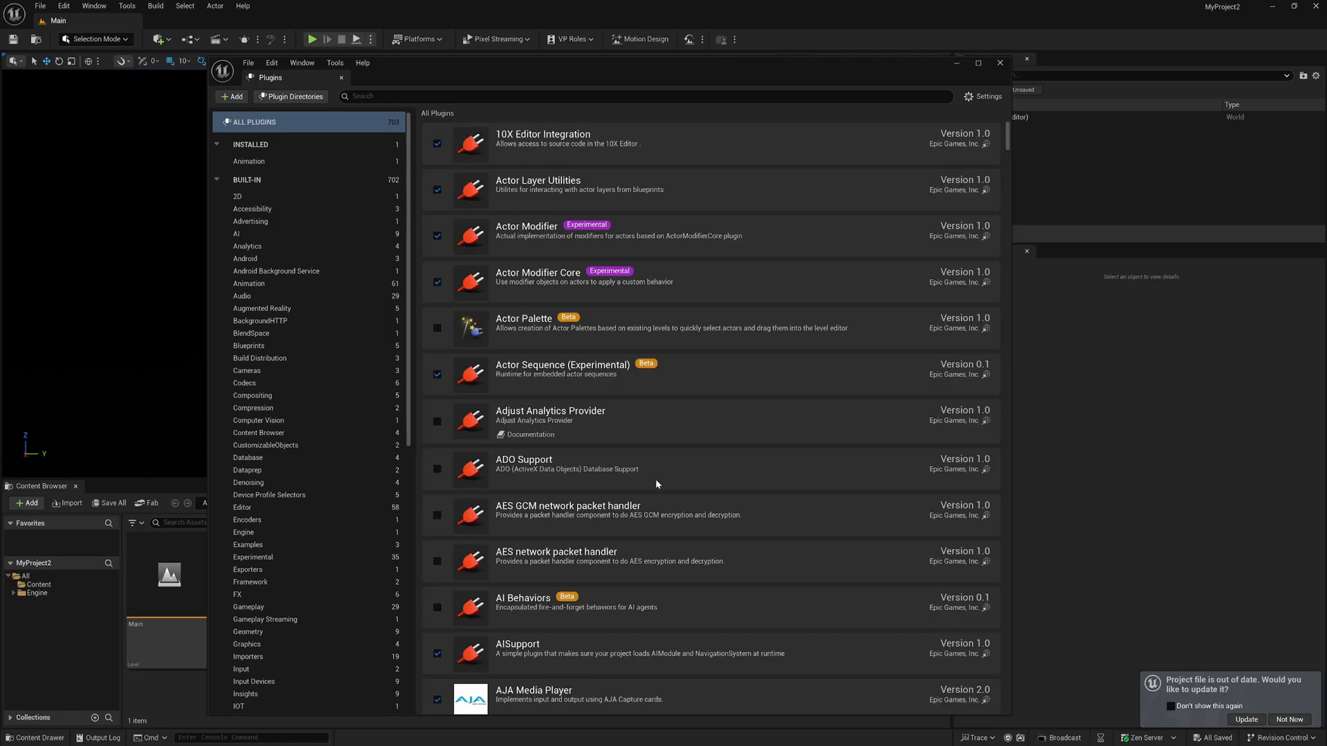
click(1001, 63)
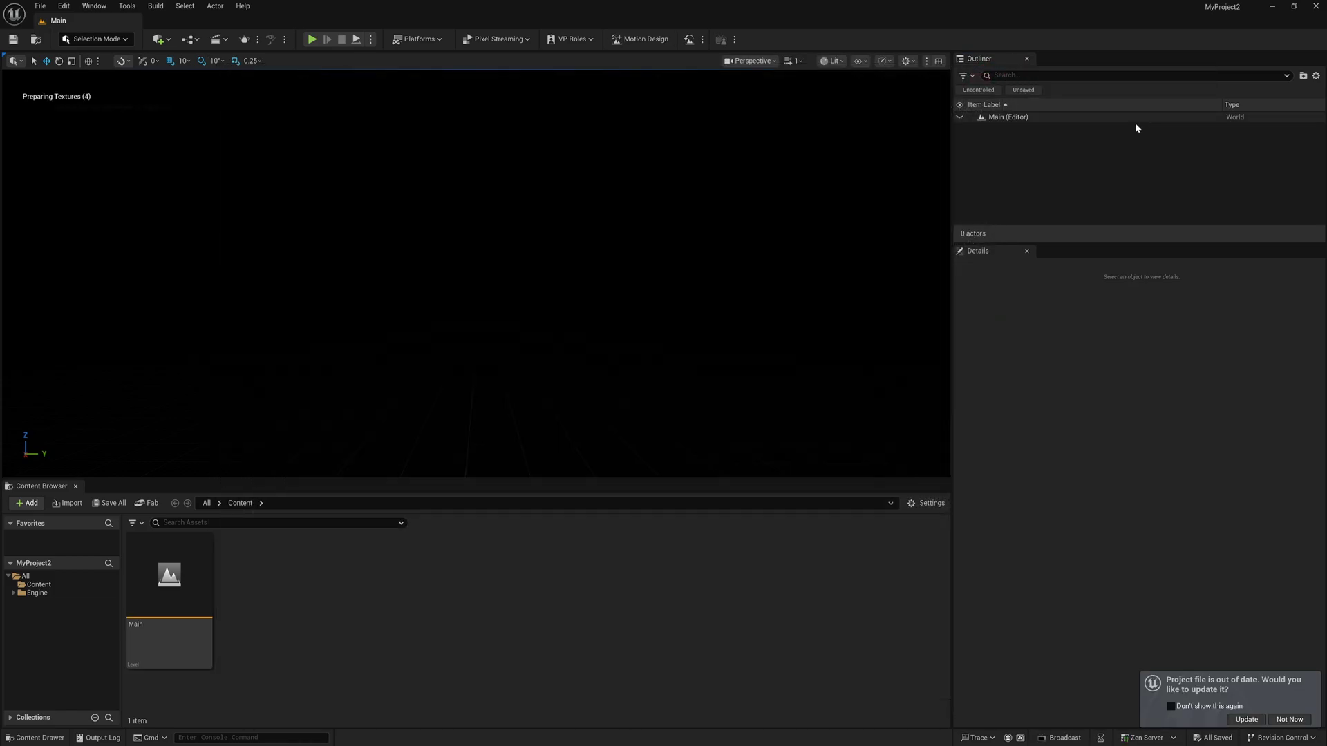
Import PixelWinbush.psd from the Desktop into the Content folder and select the PSD document asset
click(38, 584)
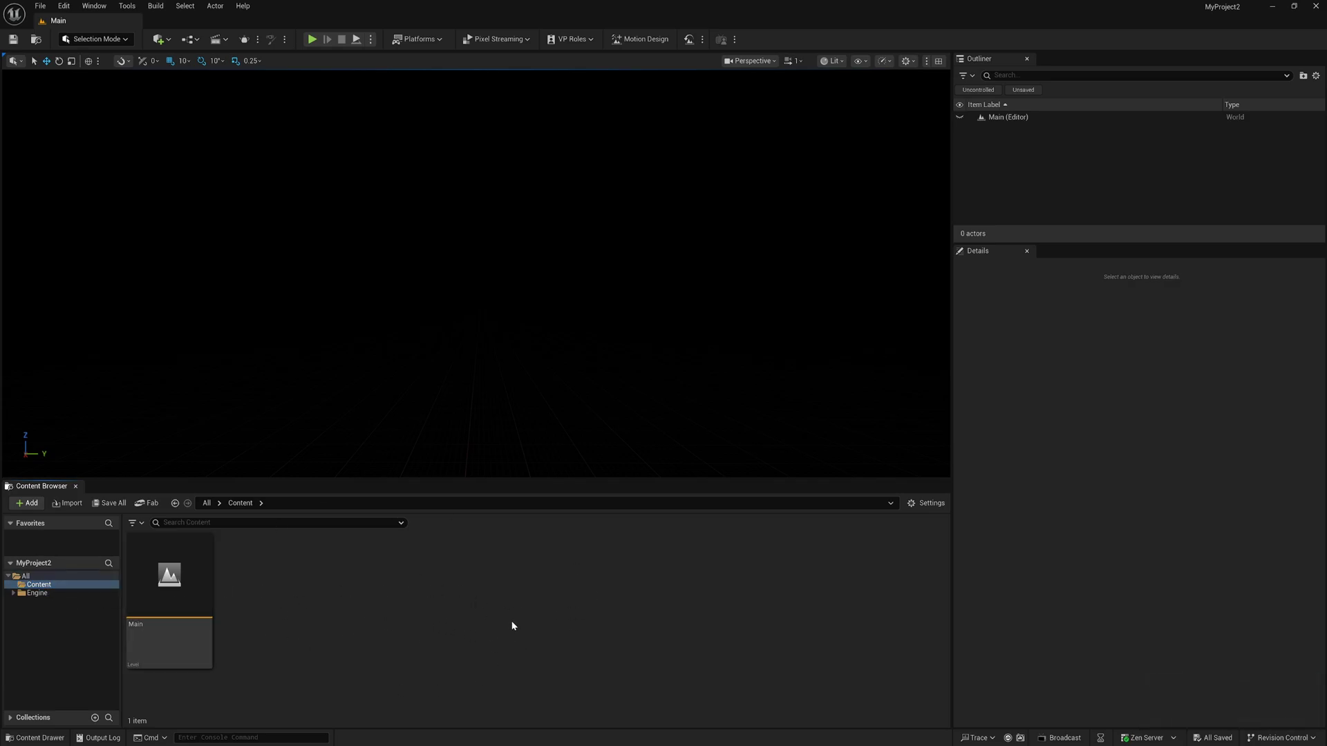
key(alt+Tab)
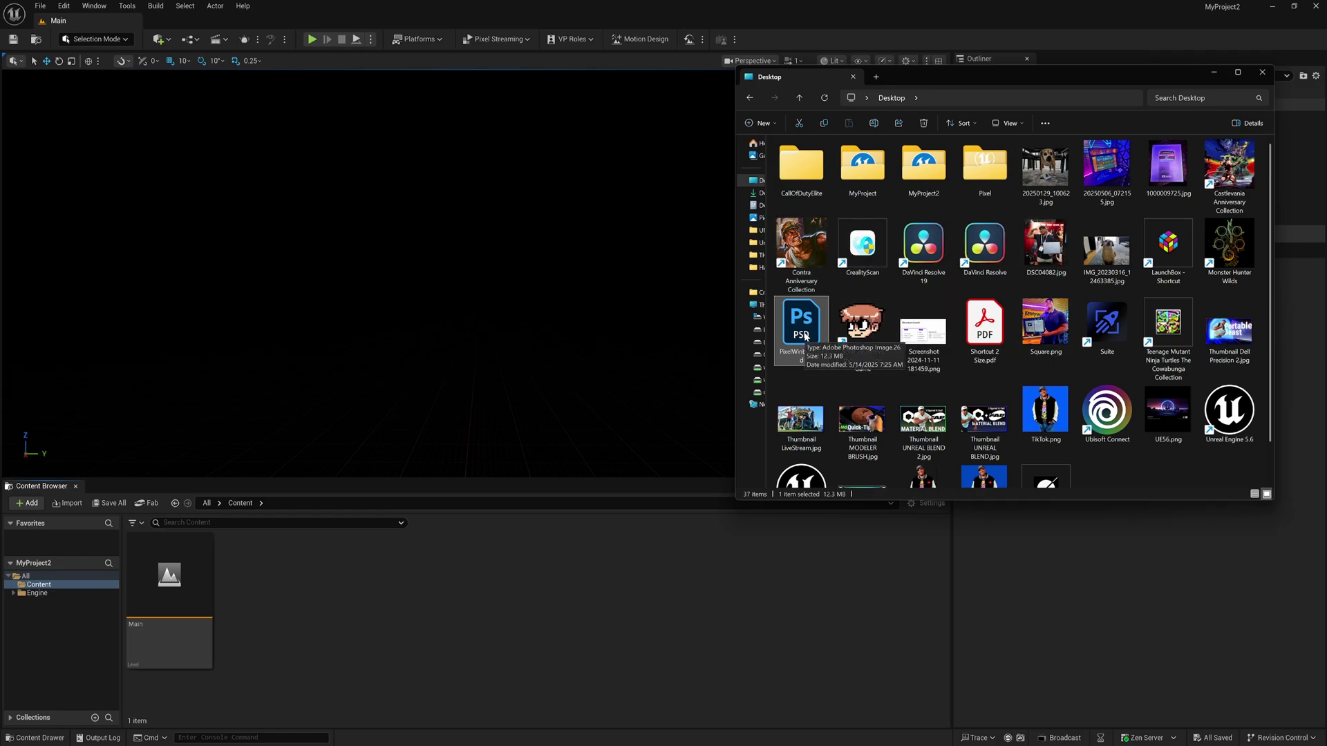
drag(802, 318, 334, 613)
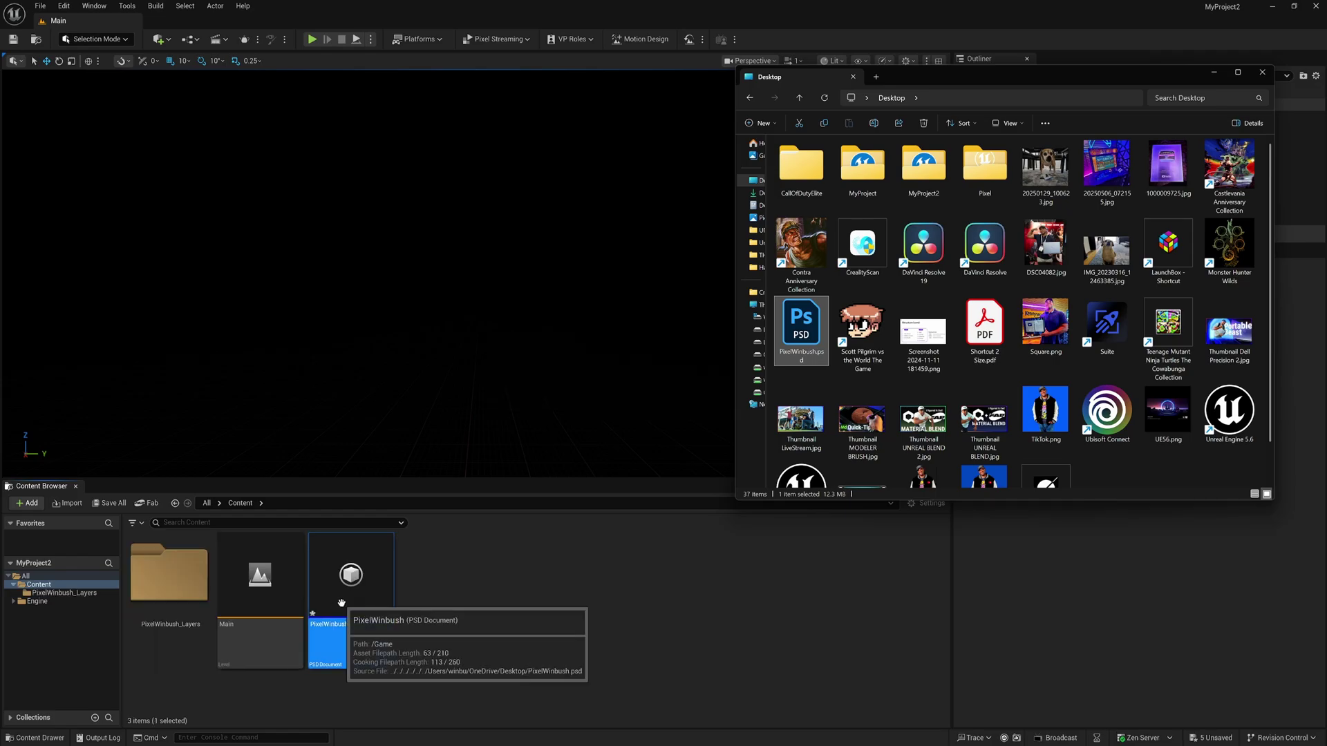
click(532, 596)
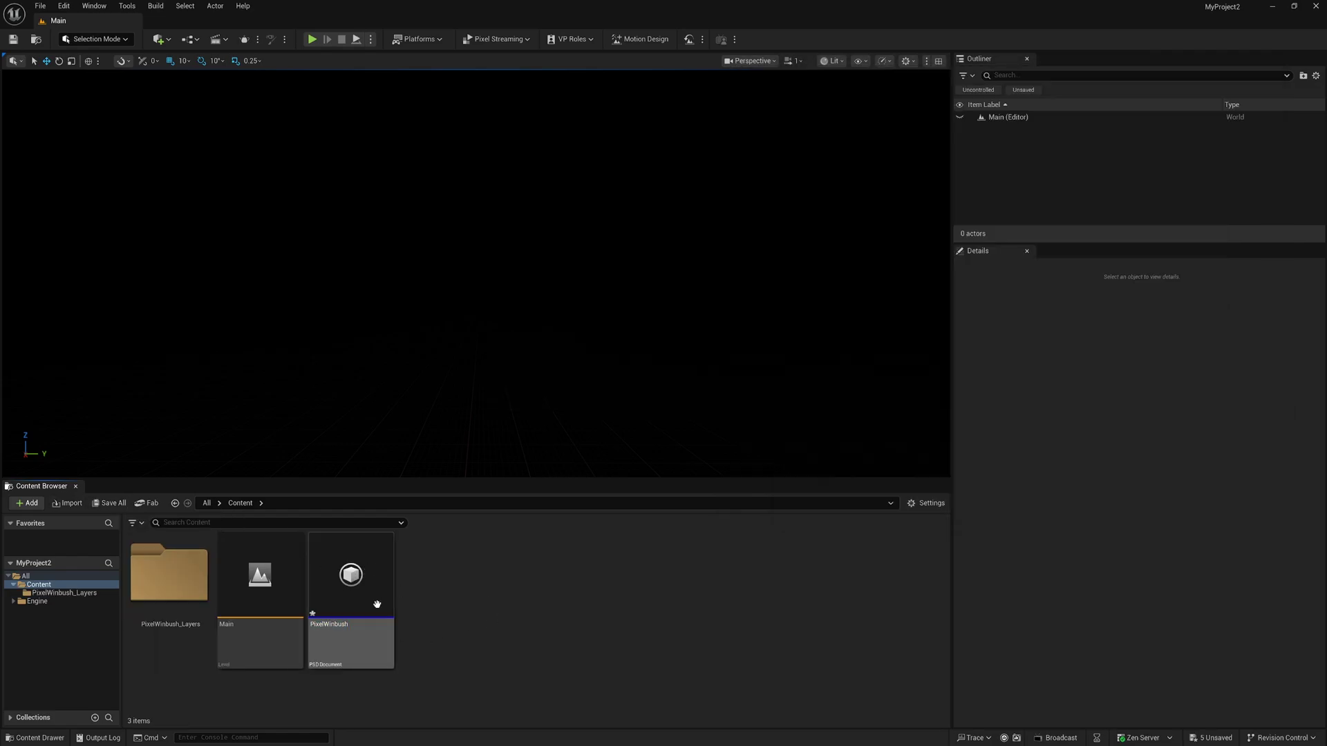
mouse_move(338, 596)
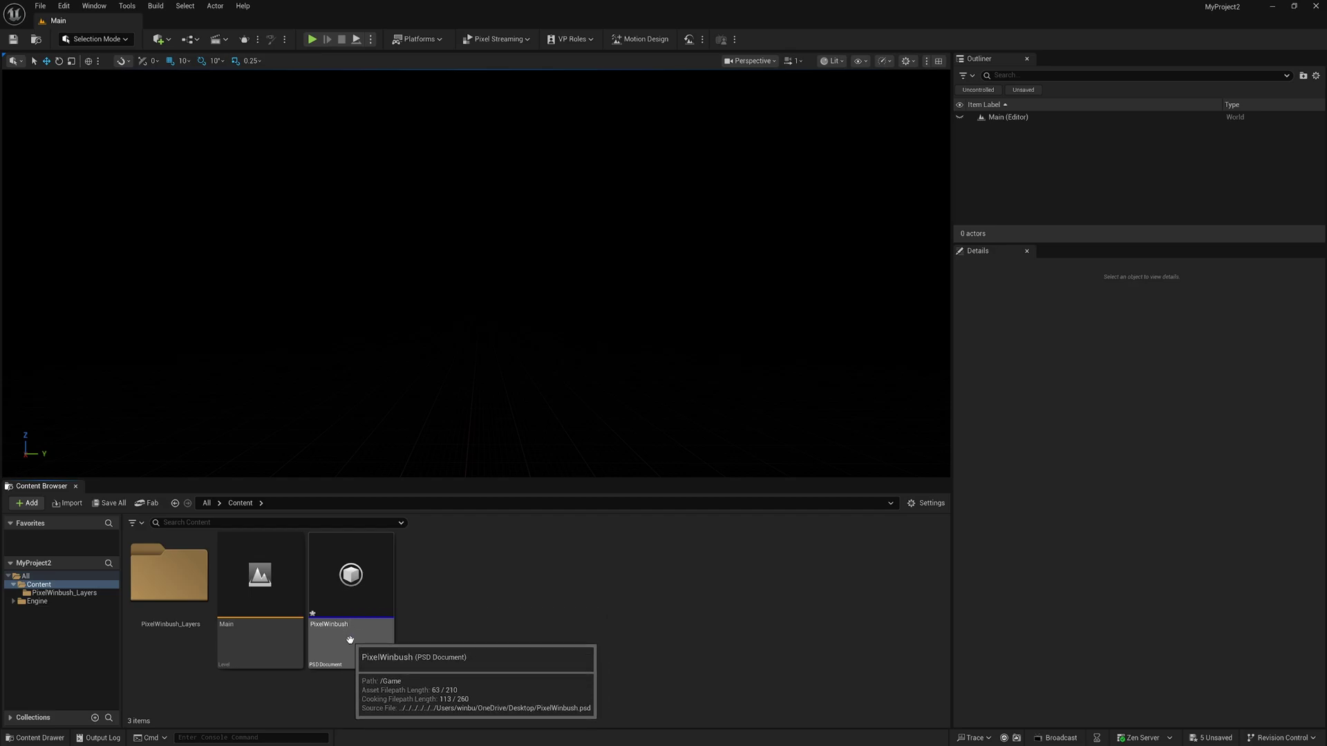
click(352, 567)
Drop the PixelWinbush PSD document into the viewport as four layer quads, then deselect it
drag(424, 369, 425, 370)
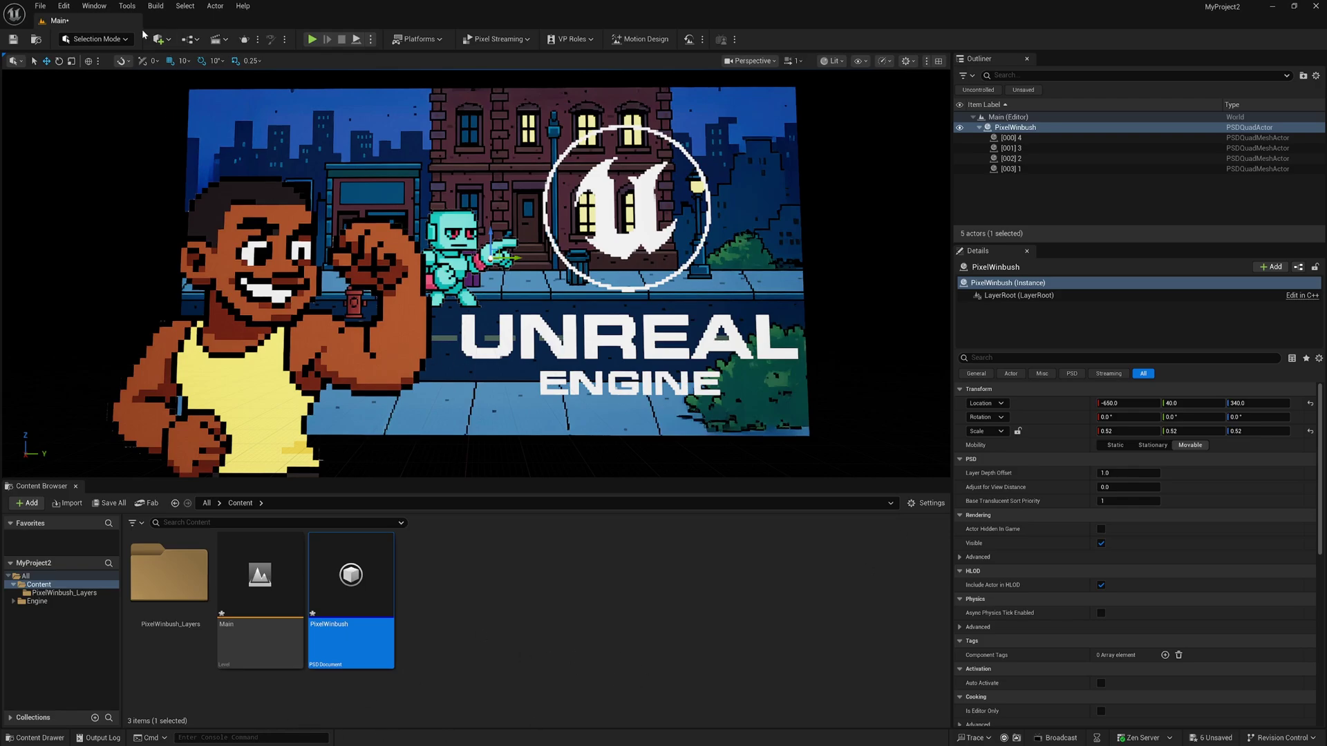
click(103, 39)
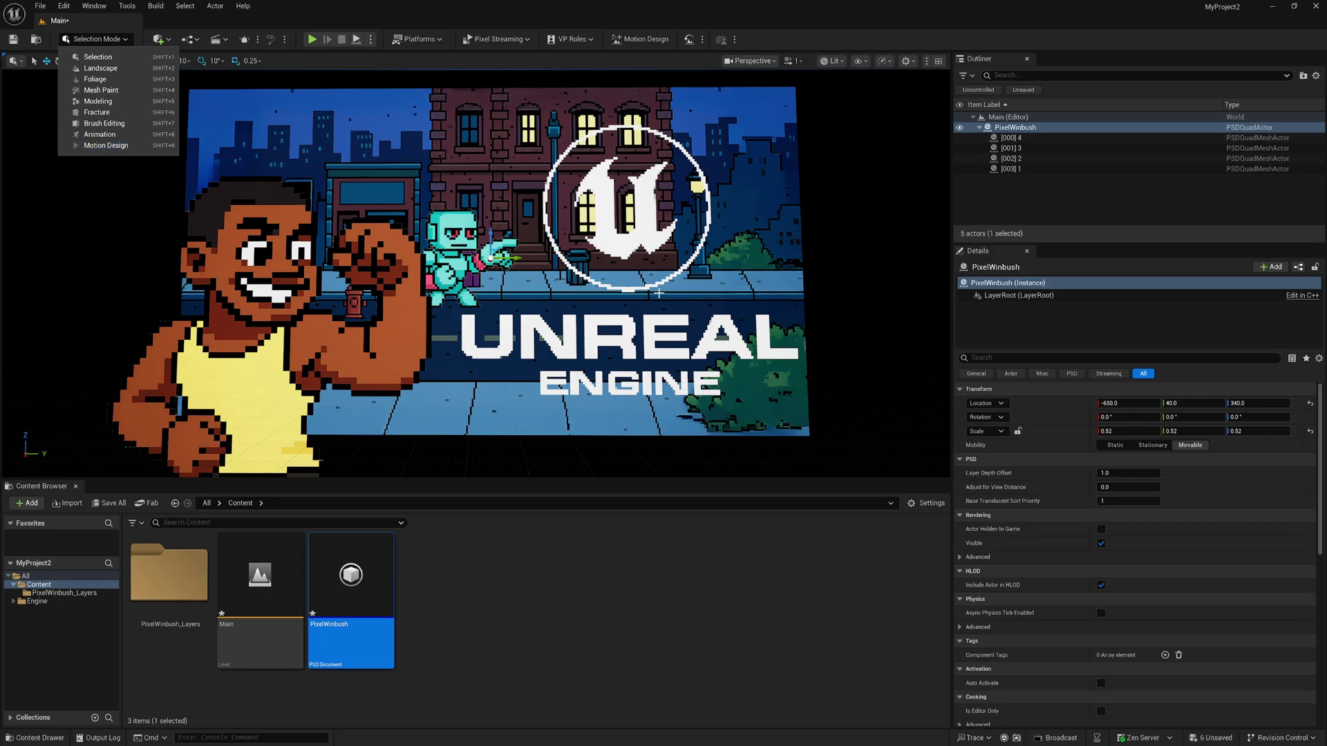
key(Escape)
key(Escape)
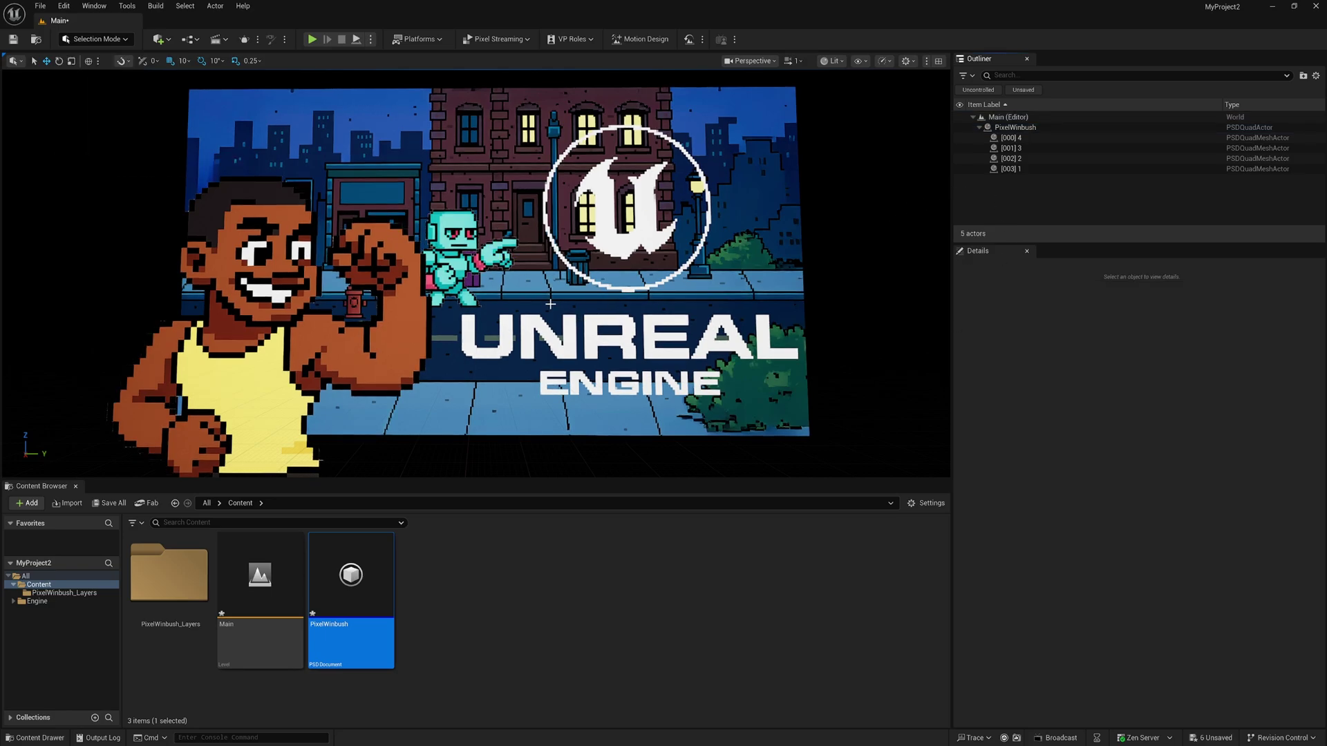